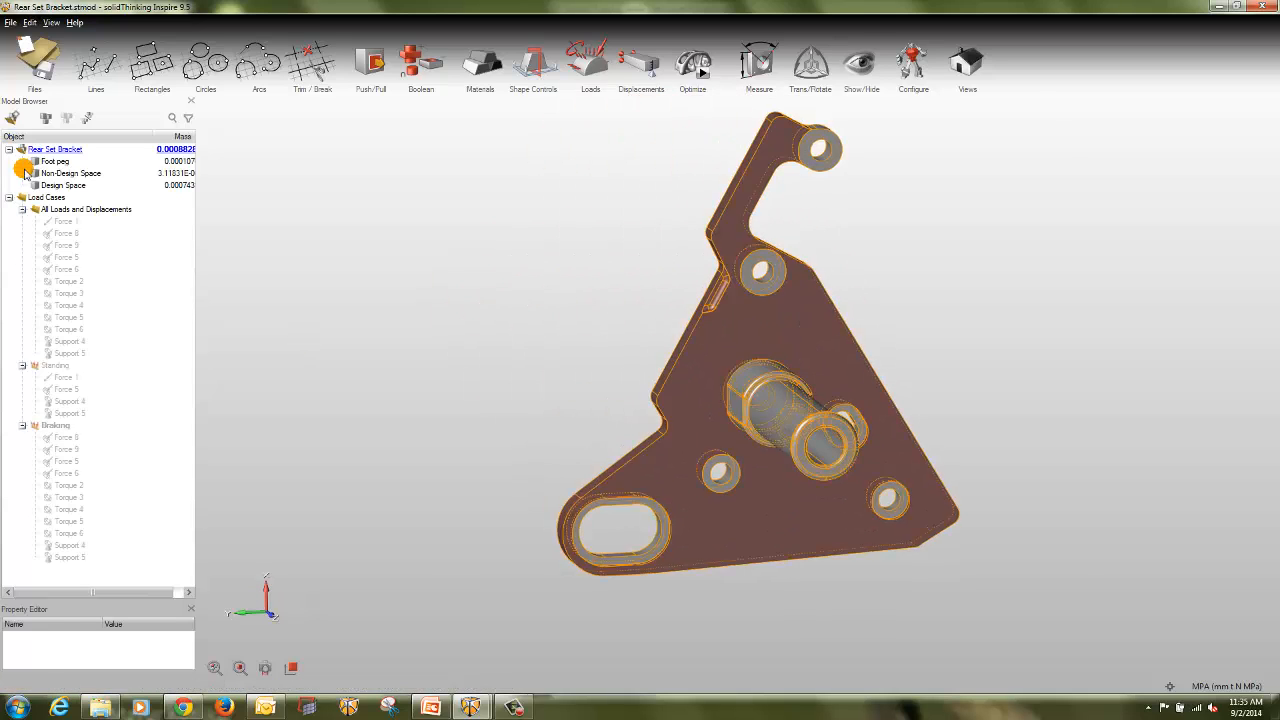
Step: Show the loads and supports of the Standing load case, then those of the Braking load case, on the bracket
click(36, 366)
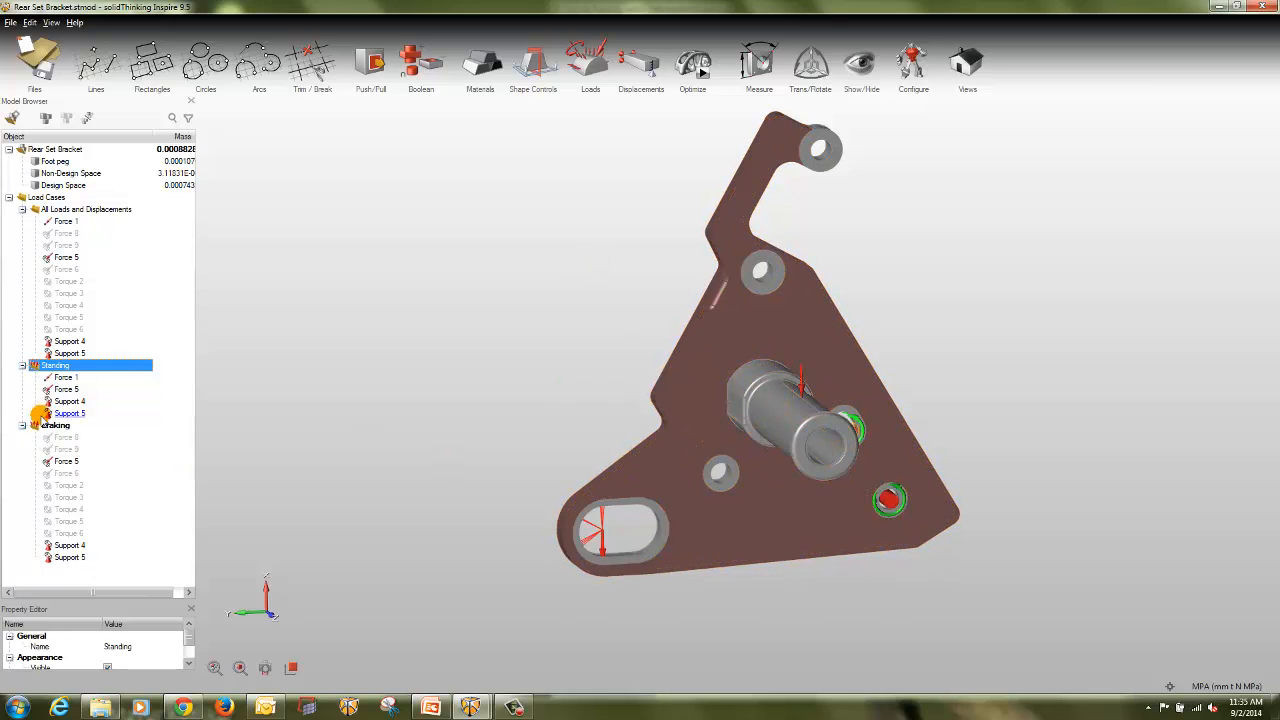
click(34, 365)
click(34, 425)
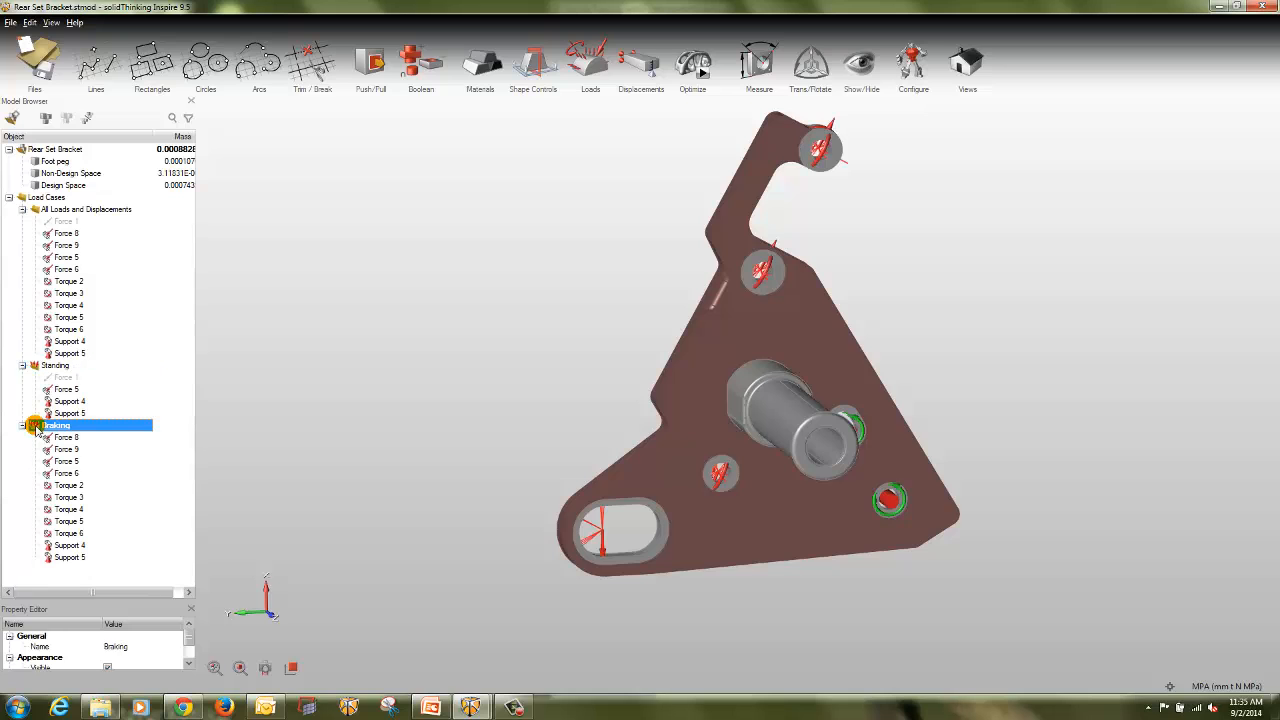
mouse_move(980, 434)
right_down()
mouse_move(884, 447)
mouse_move(983, 429)
right_up()
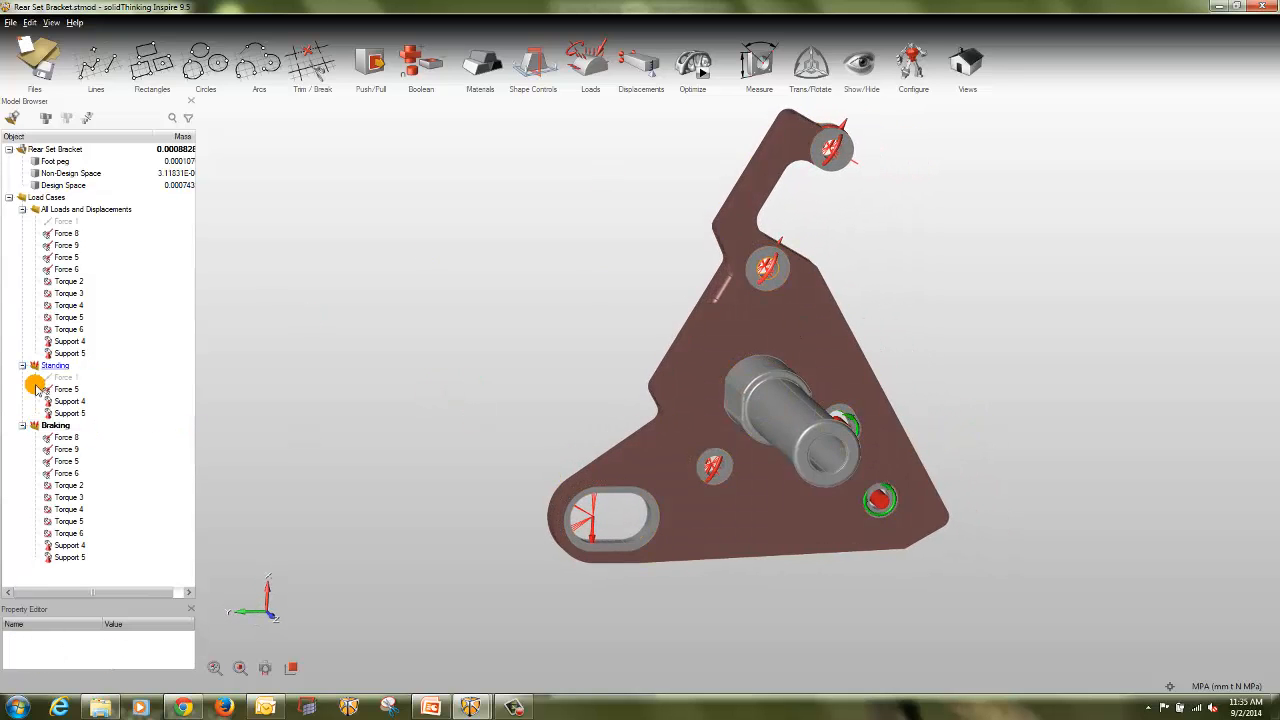
Step: Apply an Extrusion shape control to the bracket's design space and show Force 1 of the Standing load case
click(527, 80)
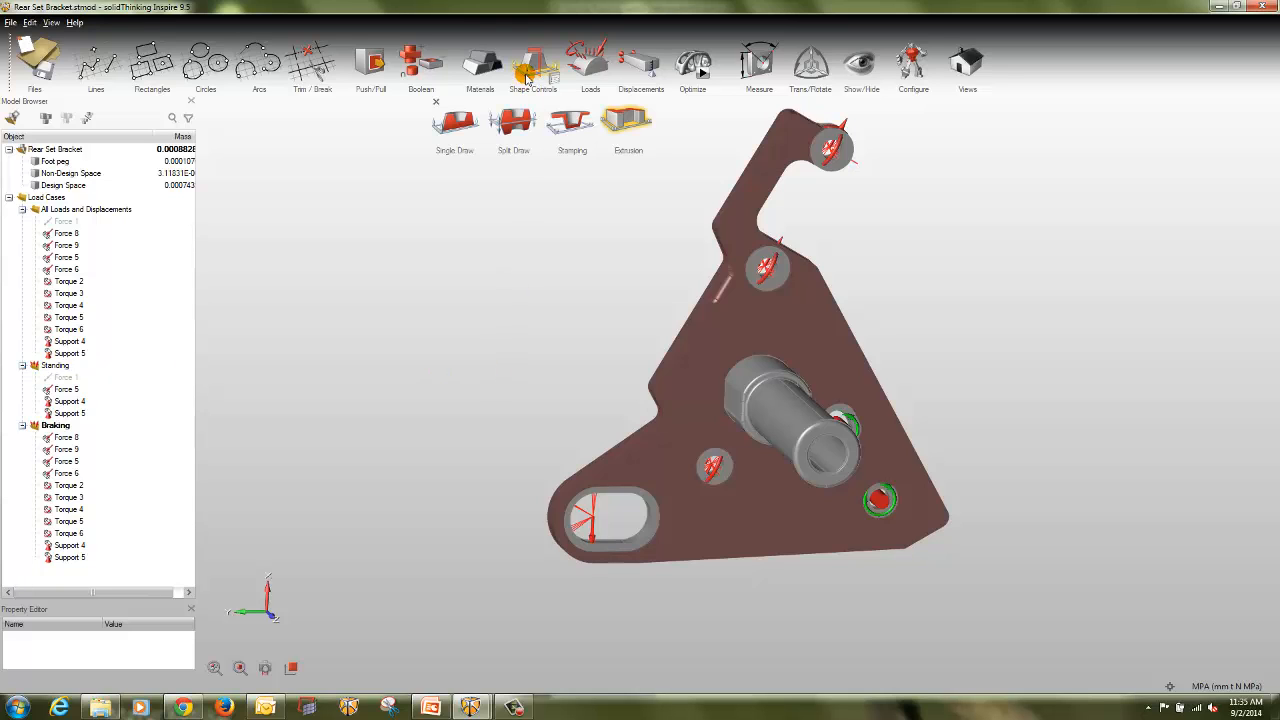
click(710, 335)
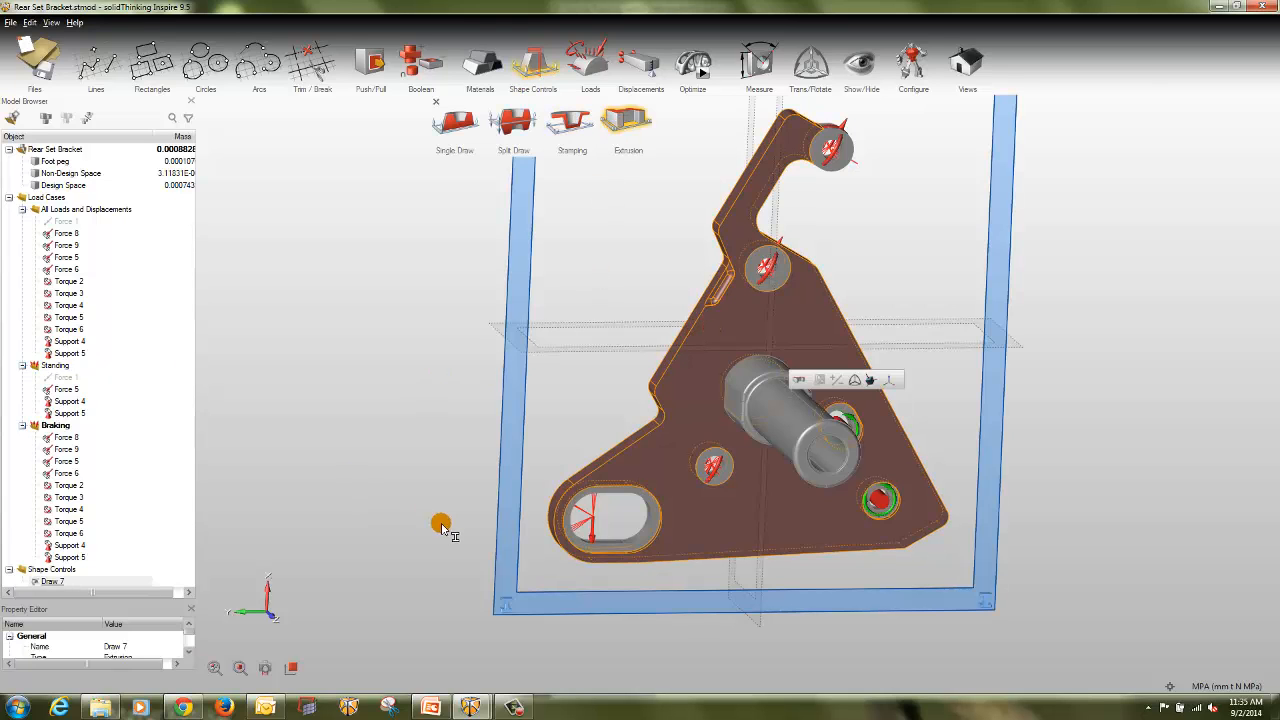
click(1130, 434)
scroll(1073, 379, down, 3)
right_drag(1116, 352, 933, 408)
key(Escape)
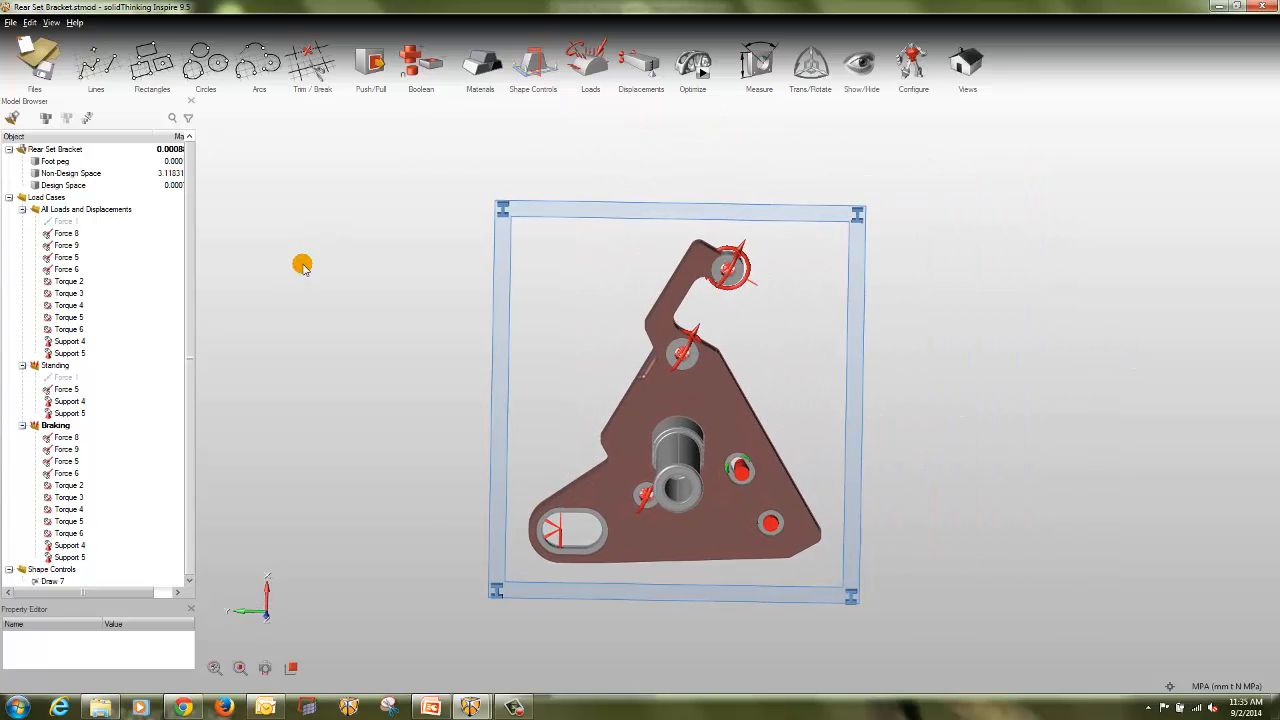
click(45, 380)
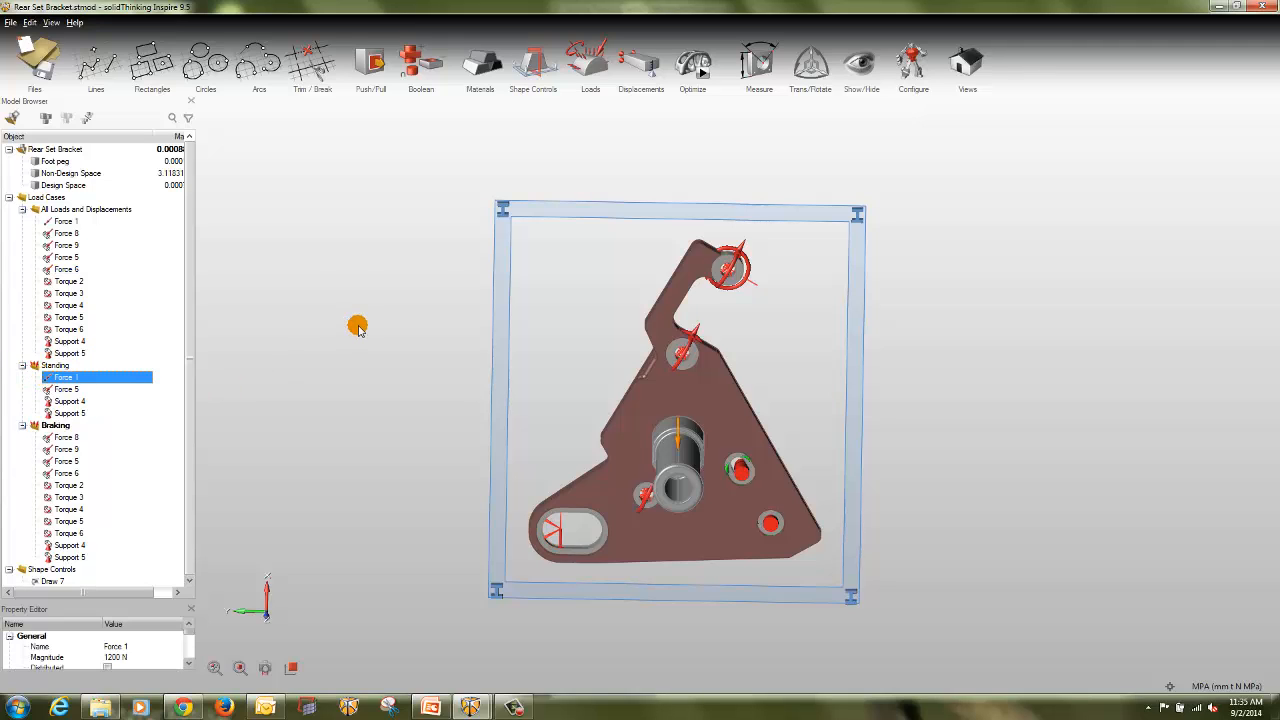
click(357, 326)
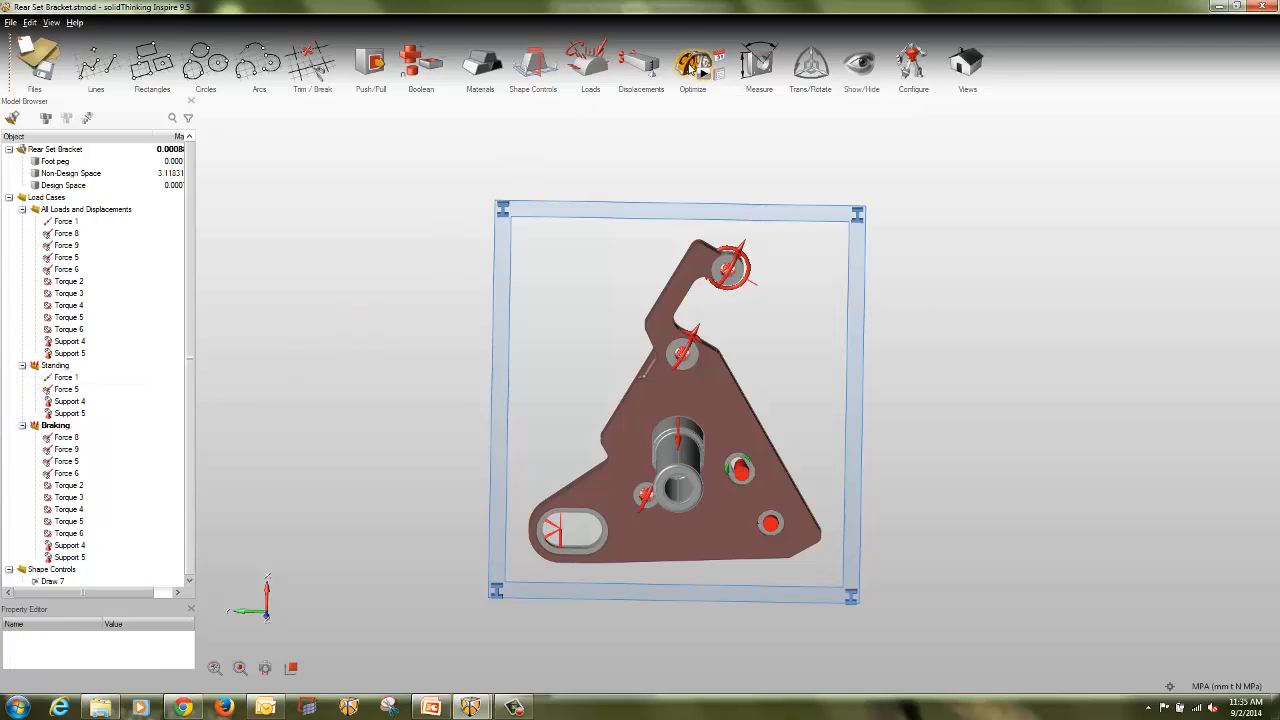
Step: Run an optimization with the Minimize Mass objective, a minimum safety factor of 1.2, and both the Braking and Standing load cases
click(699, 76)
click(783, 134)
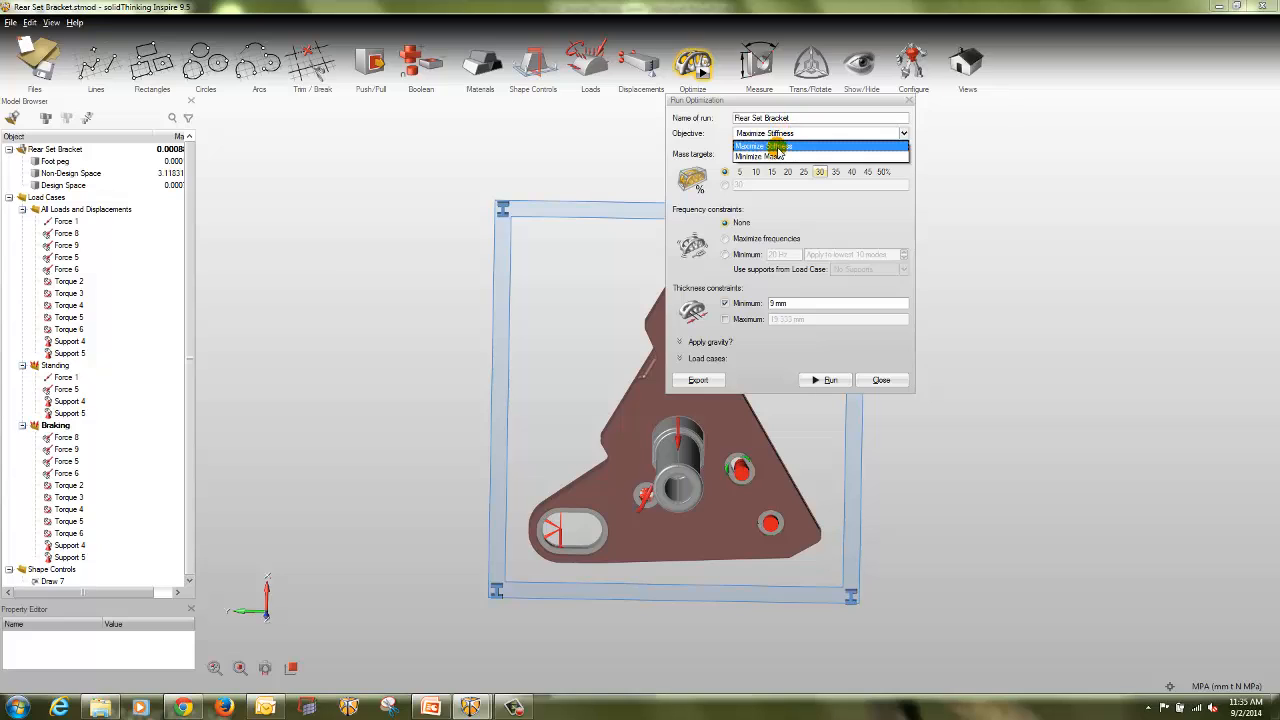
click(778, 157)
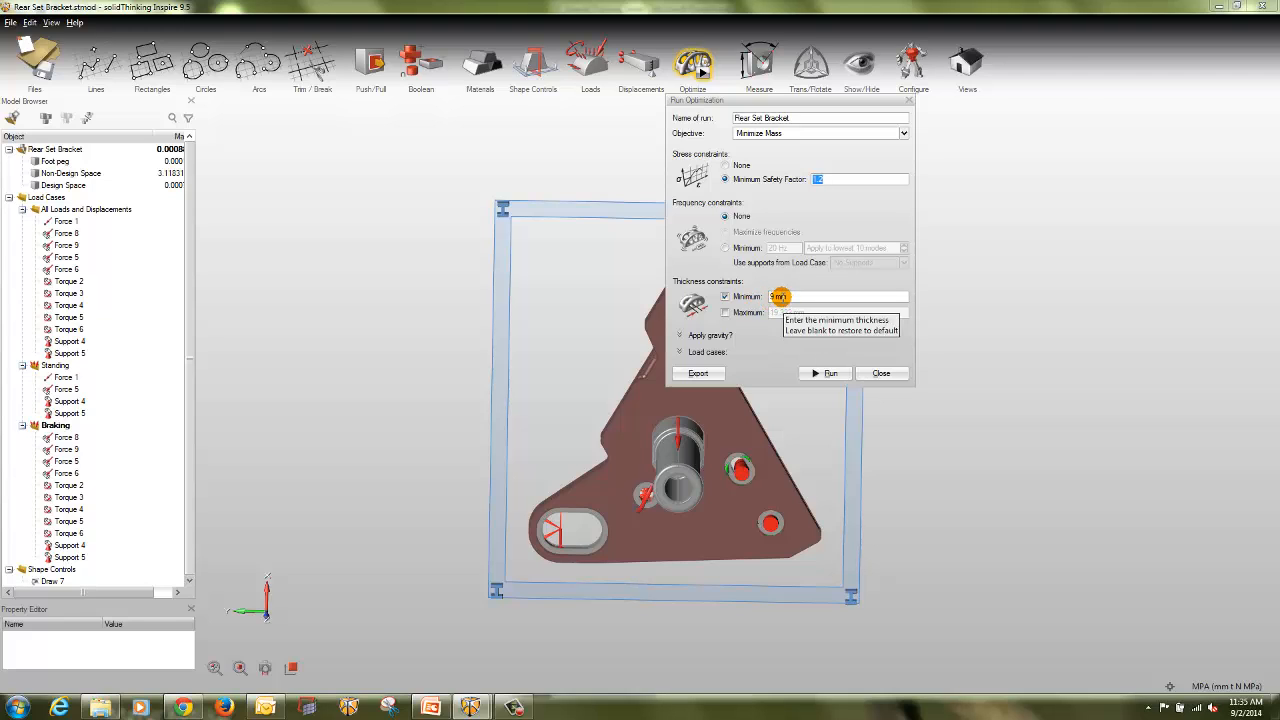
click(706, 353)
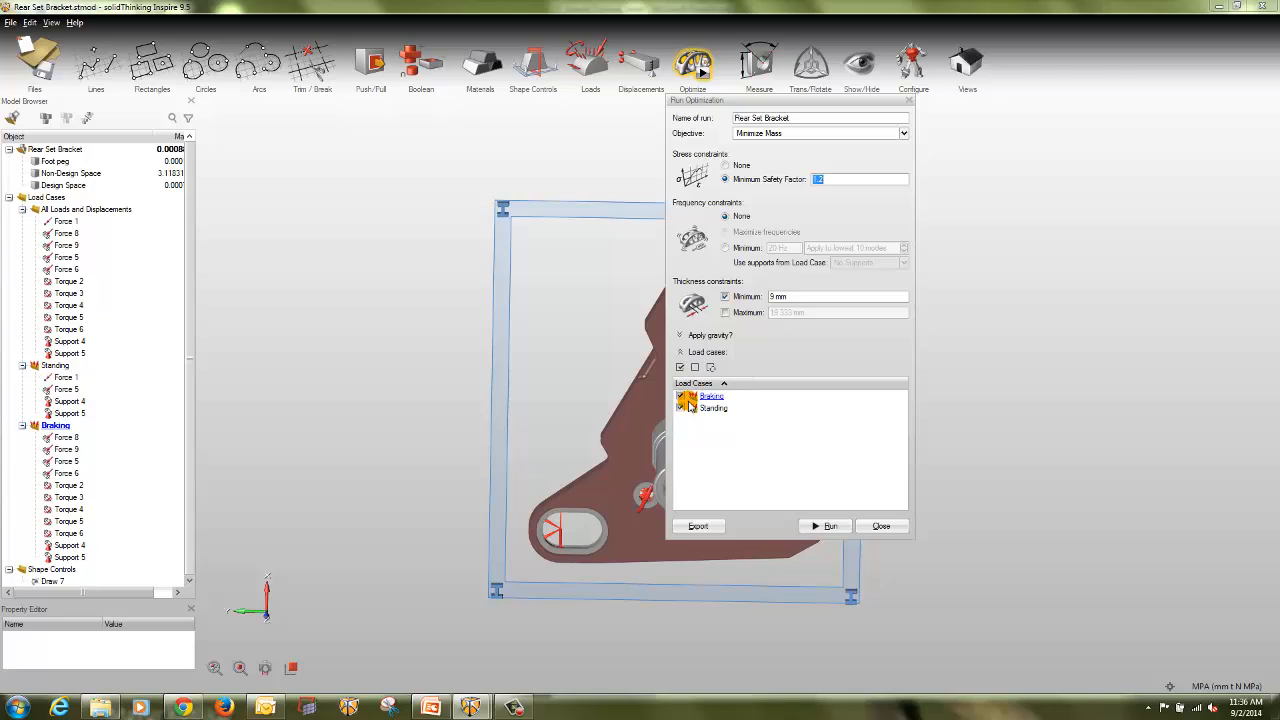
click(824, 526)
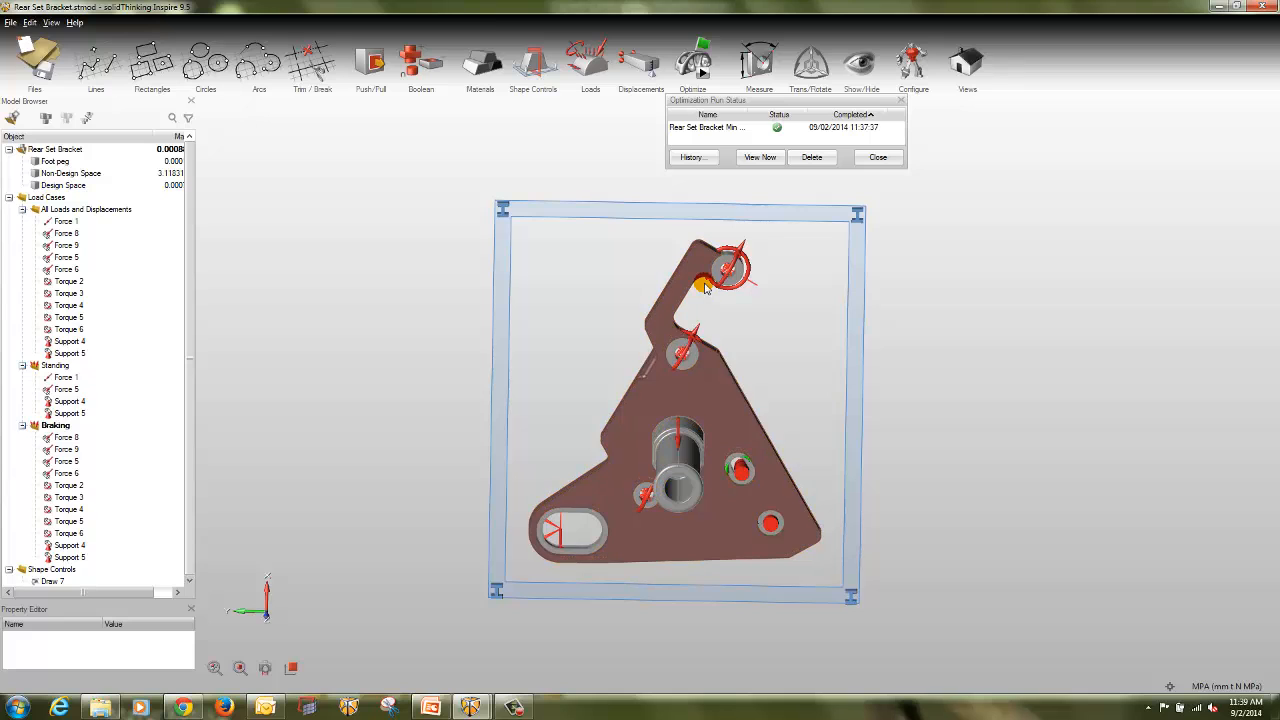
Step: Load the shape from the completed Minimize Mass run and slightly increase the amount of material in its topology
click(710, 292)
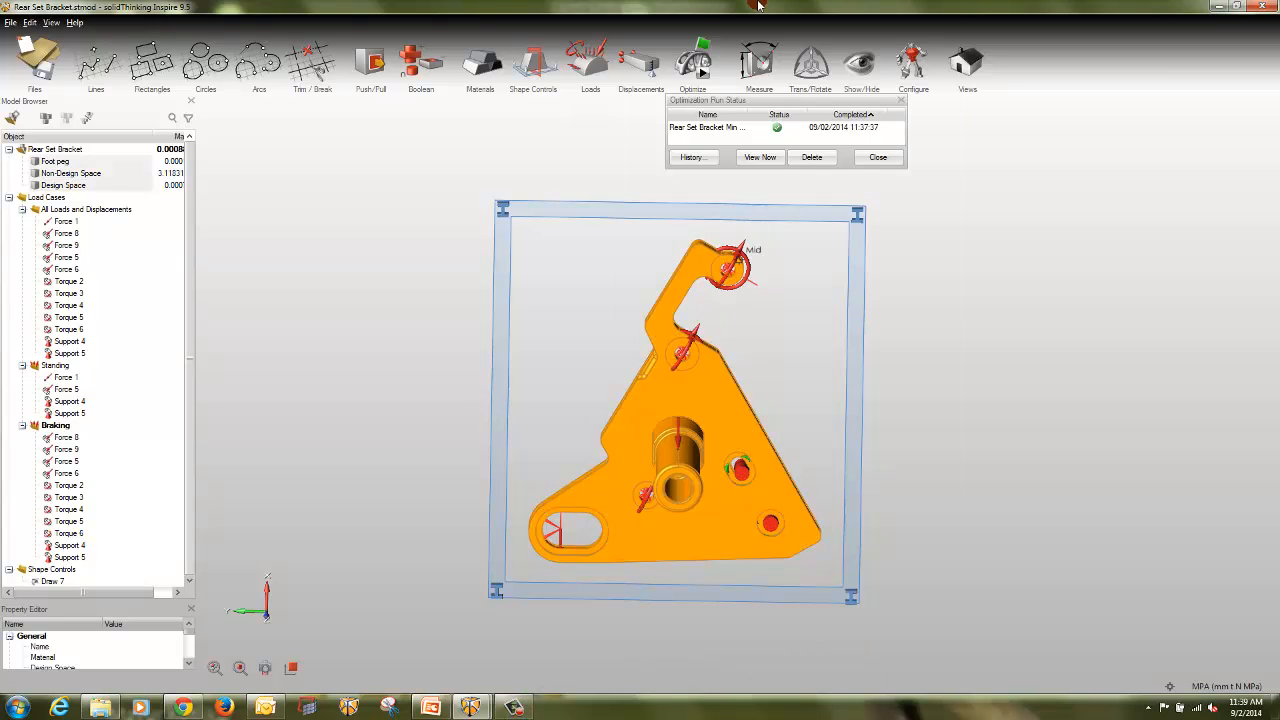
click(720, 127)
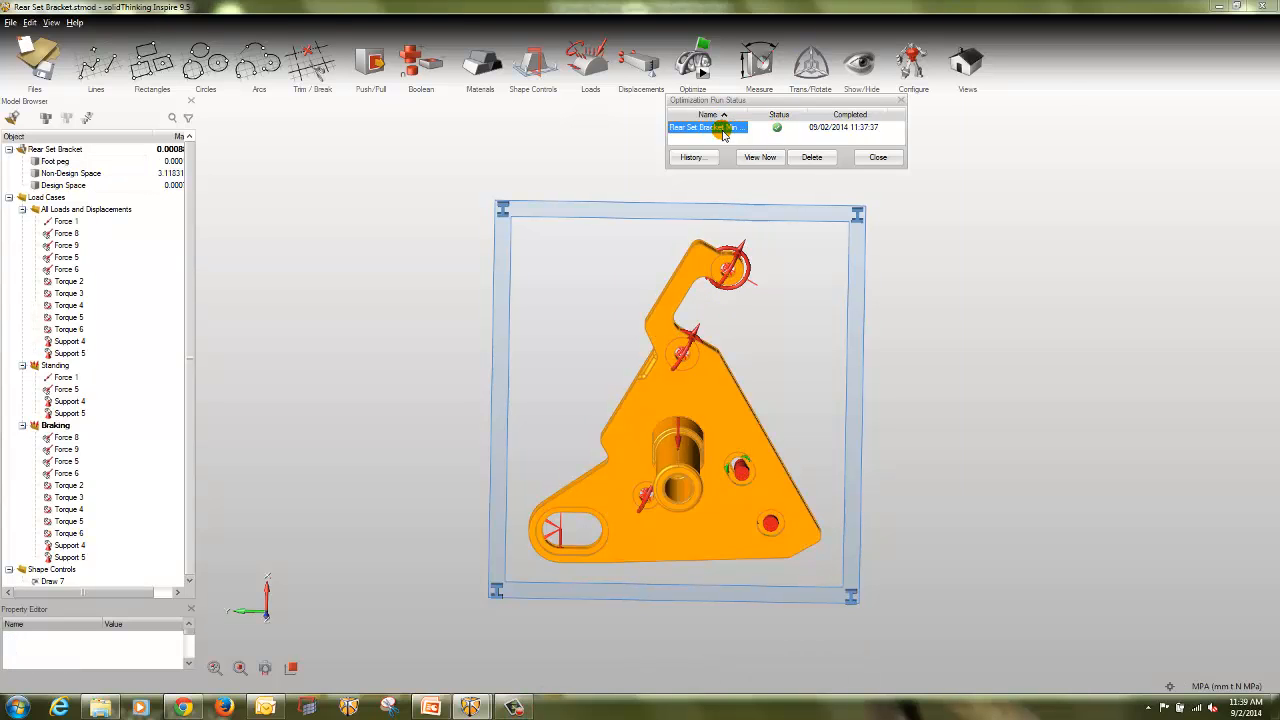
click(762, 157)
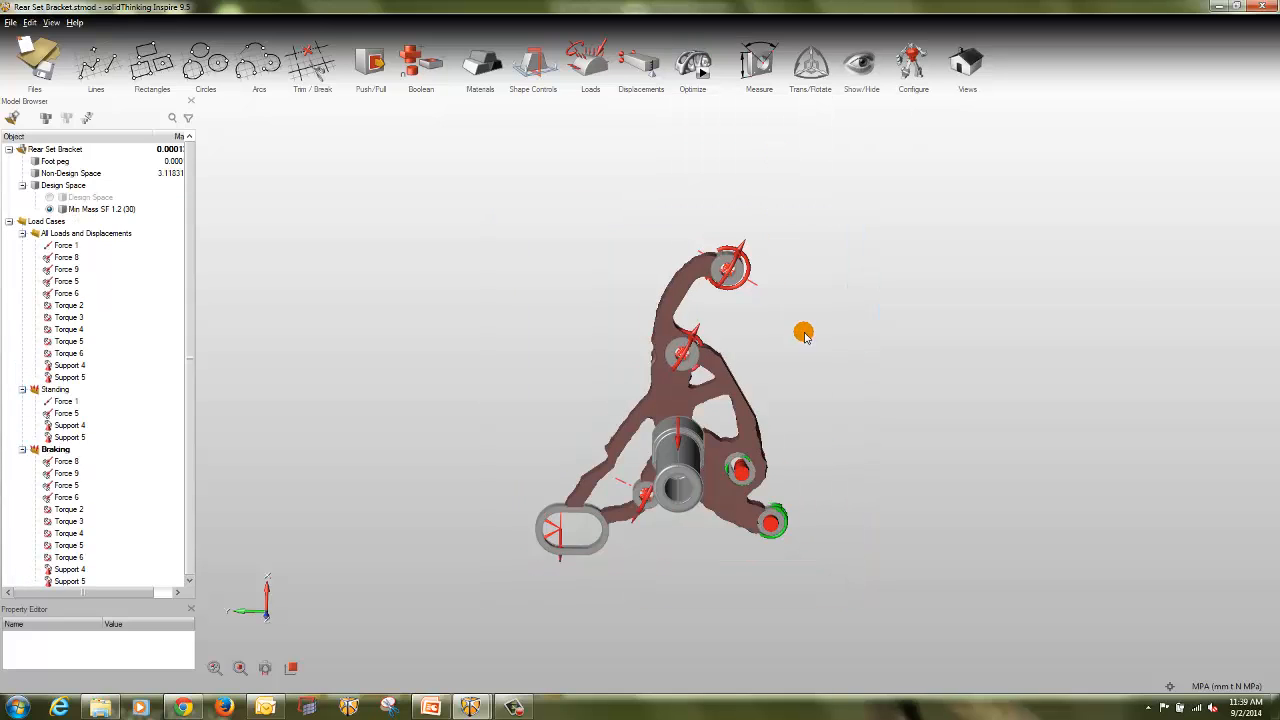
click(683, 290)
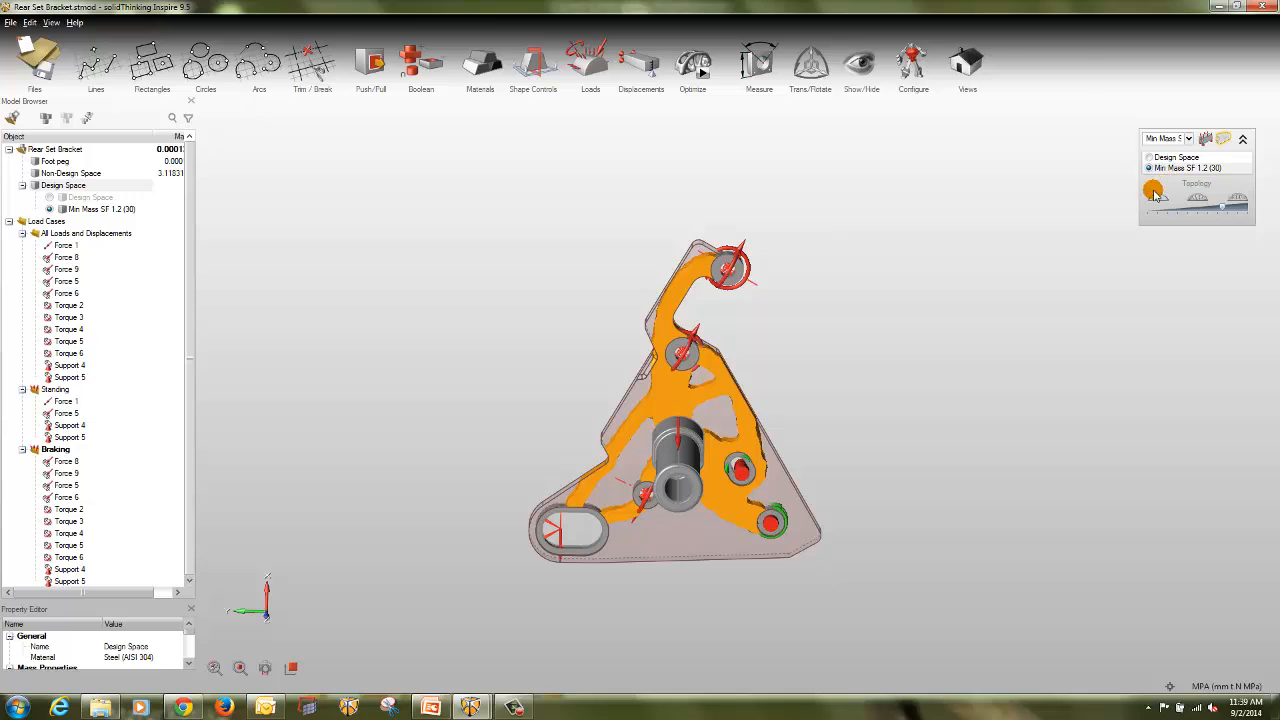
drag(1211, 205, 1228, 210)
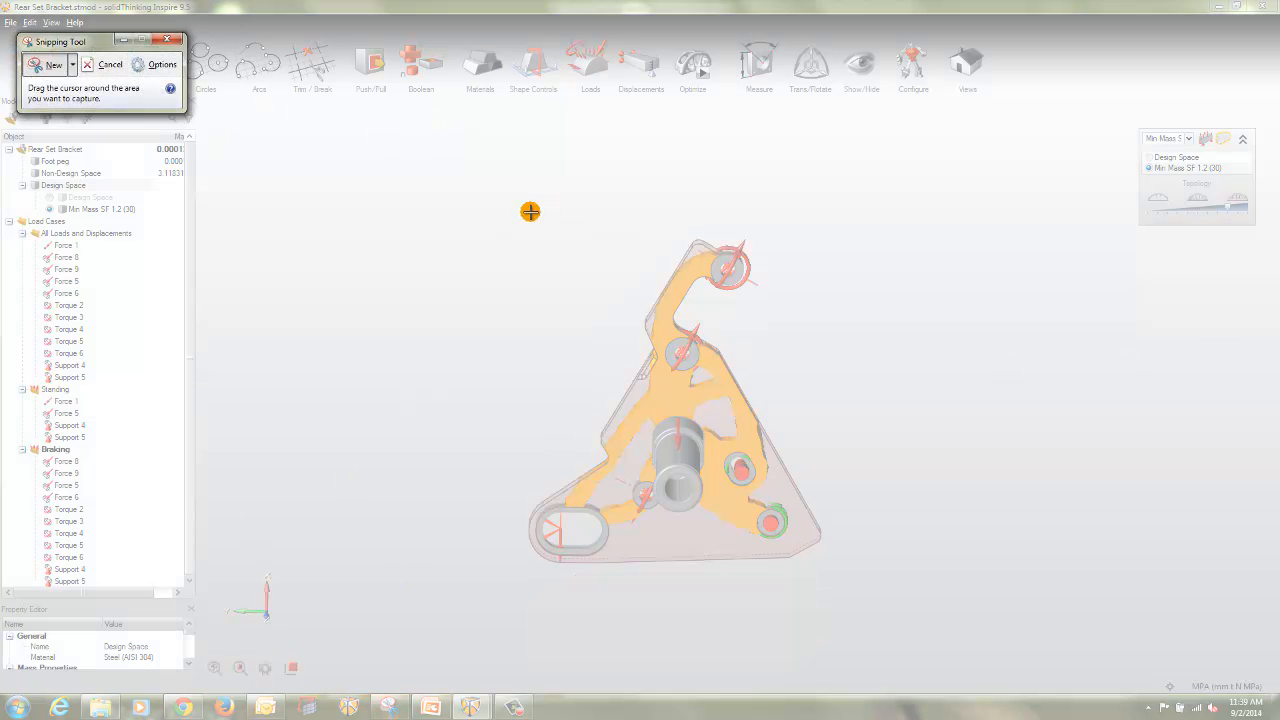
Step: Capture the optimized bracket with Snipping Tool and create a folder named Shpes on the Desktop for the image
drag(516, 219, 830, 591)
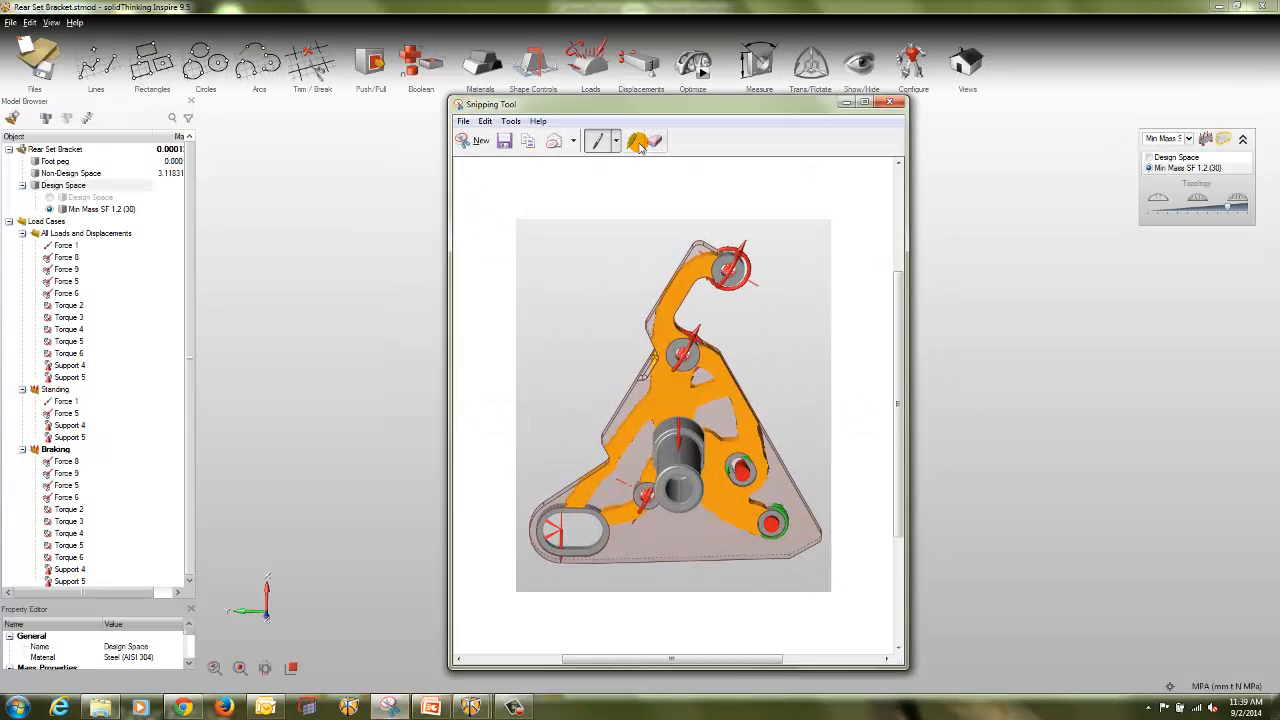
click(504, 143)
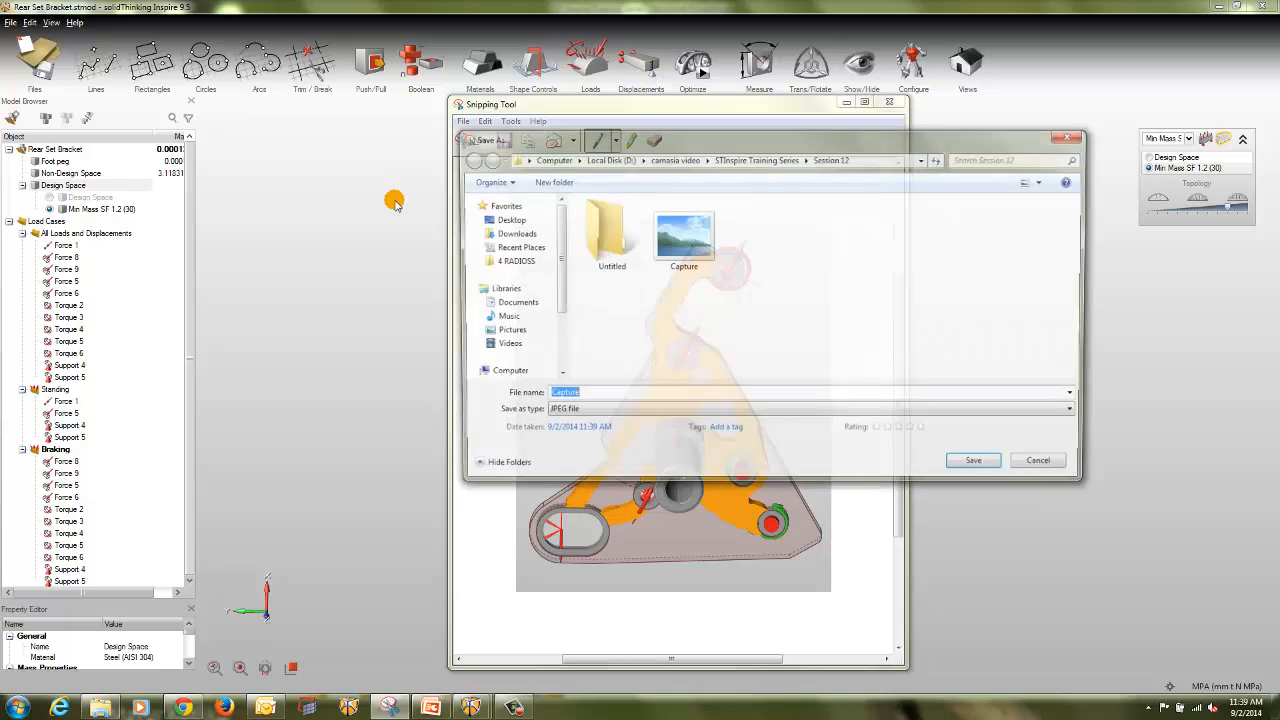
click(507, 220)
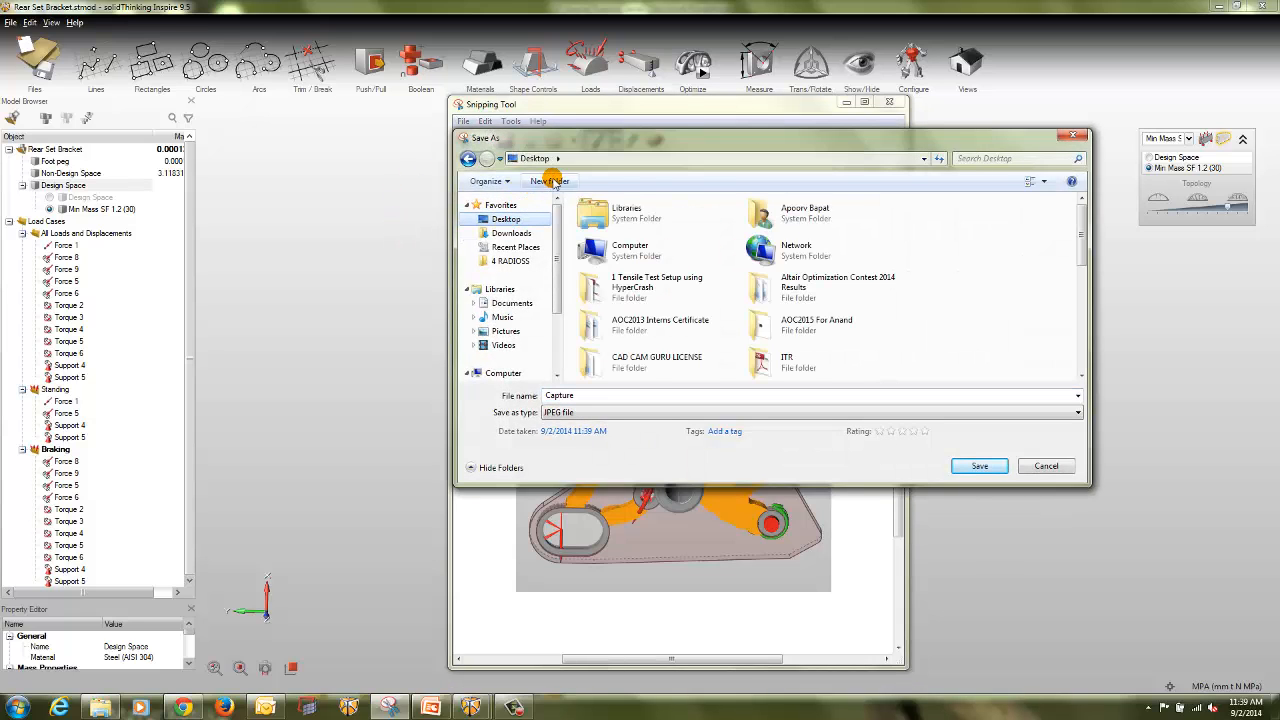
click(550, 181)
text(chap)
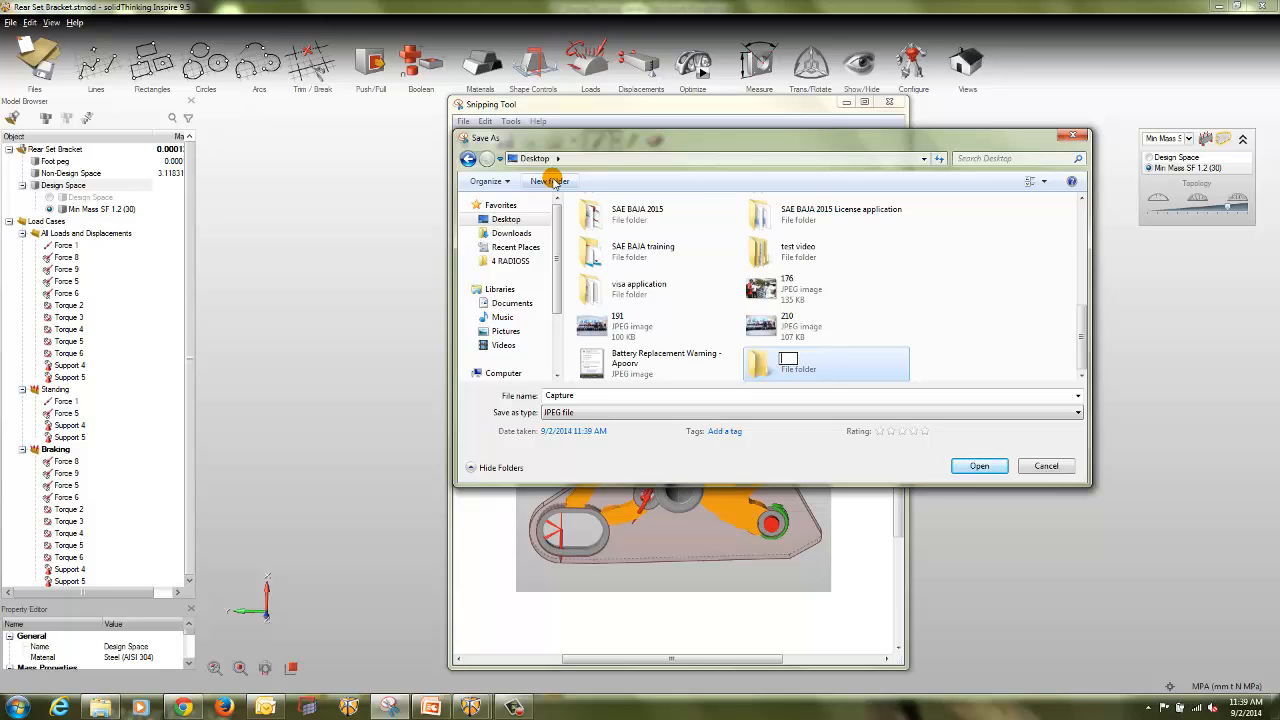
key(Return)
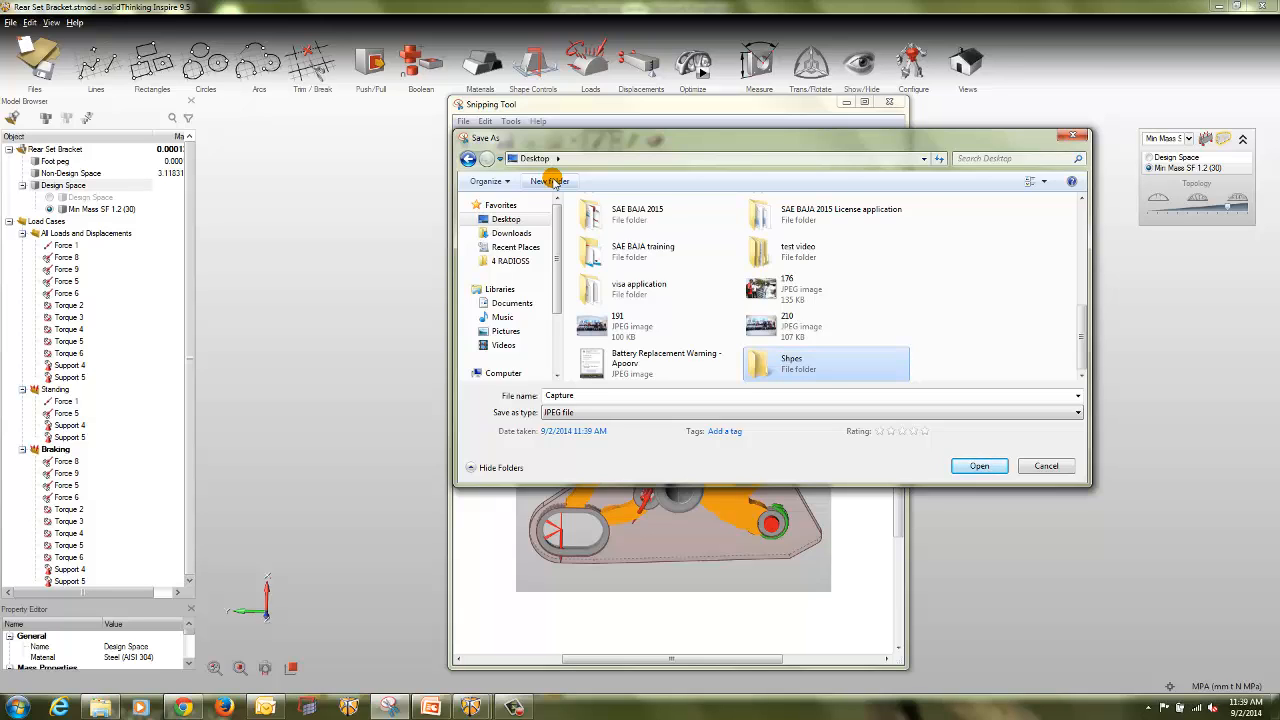
key(Return)
Step: Save the capture as Shape 1 in JPEG format in the Shpes folder and switch back to solidThinking Inspire
click(617, 396)
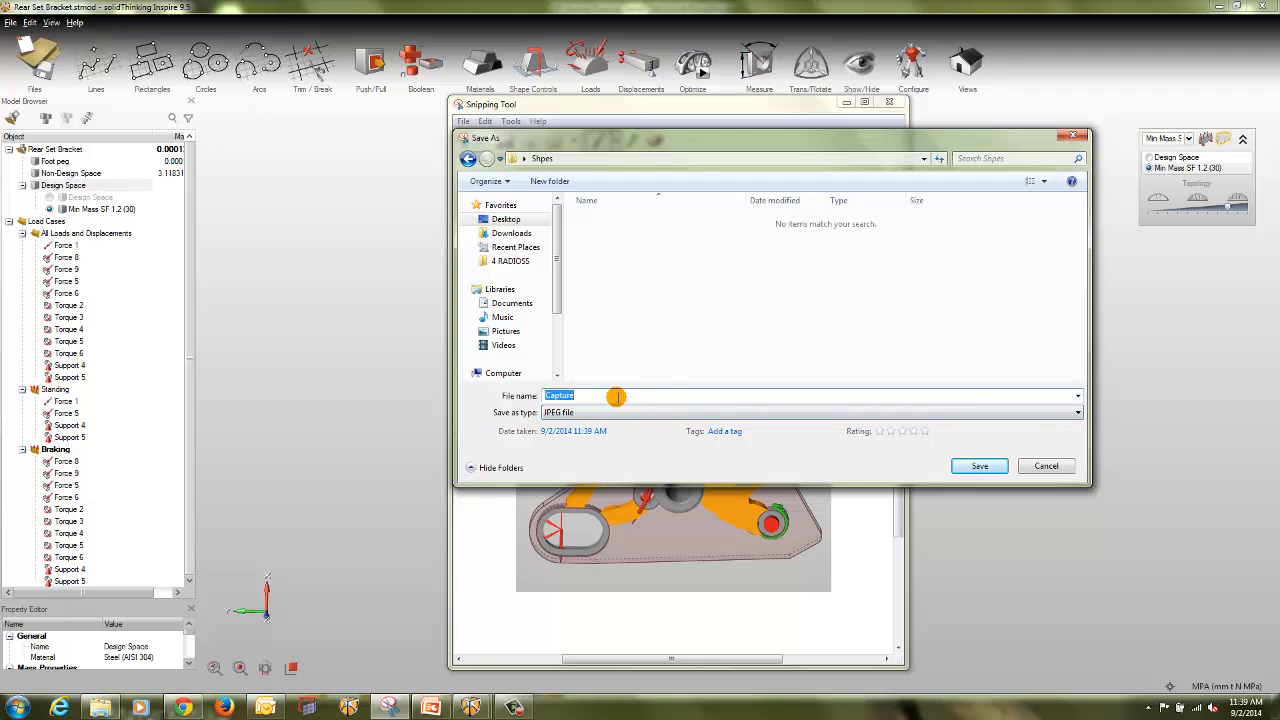
text(Shape 1)
key(Return)
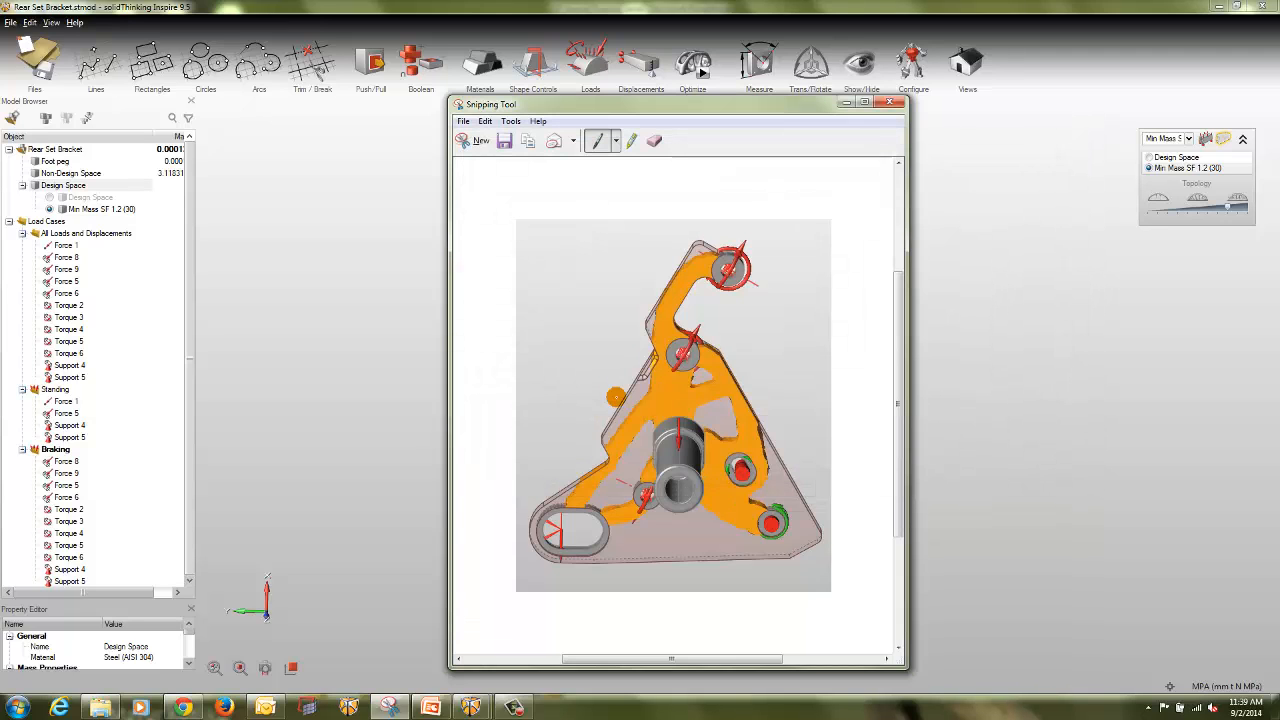
click(830, 96)
click(857, 245)
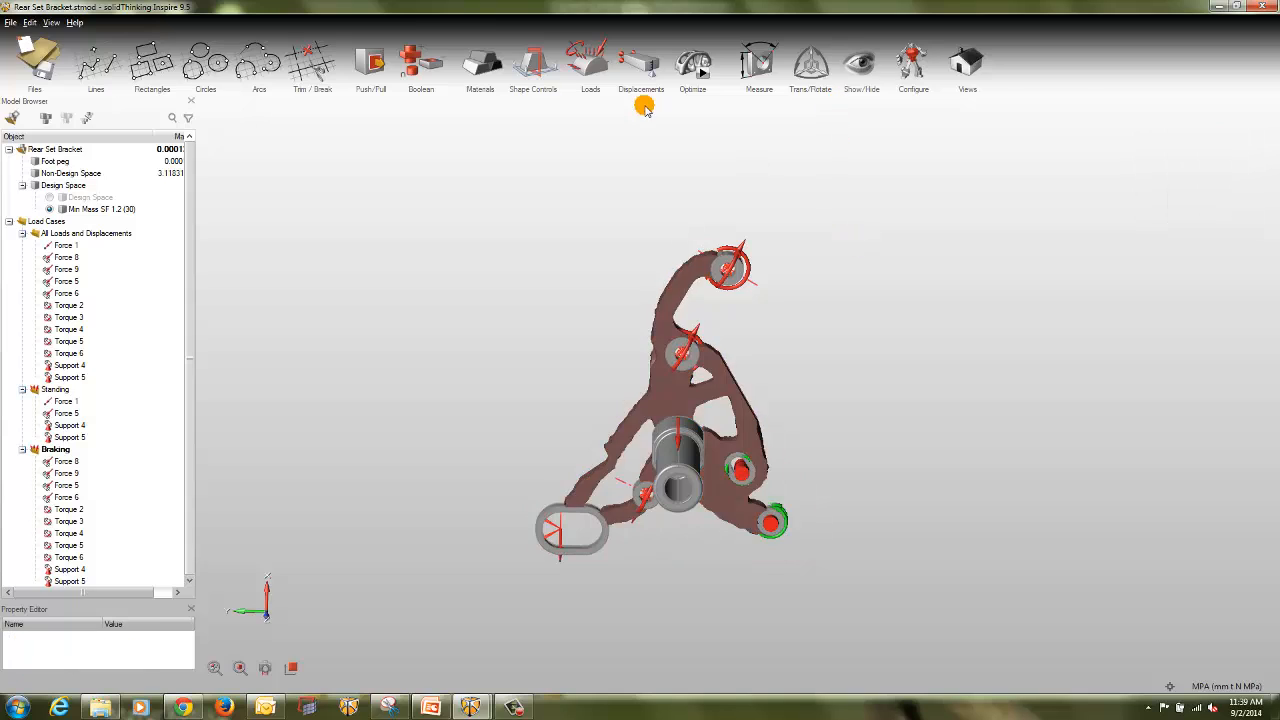
Step: Run another Minimize Mass optimization of the bracket with the minimum safety factor set to 2.0
click(692, 65)
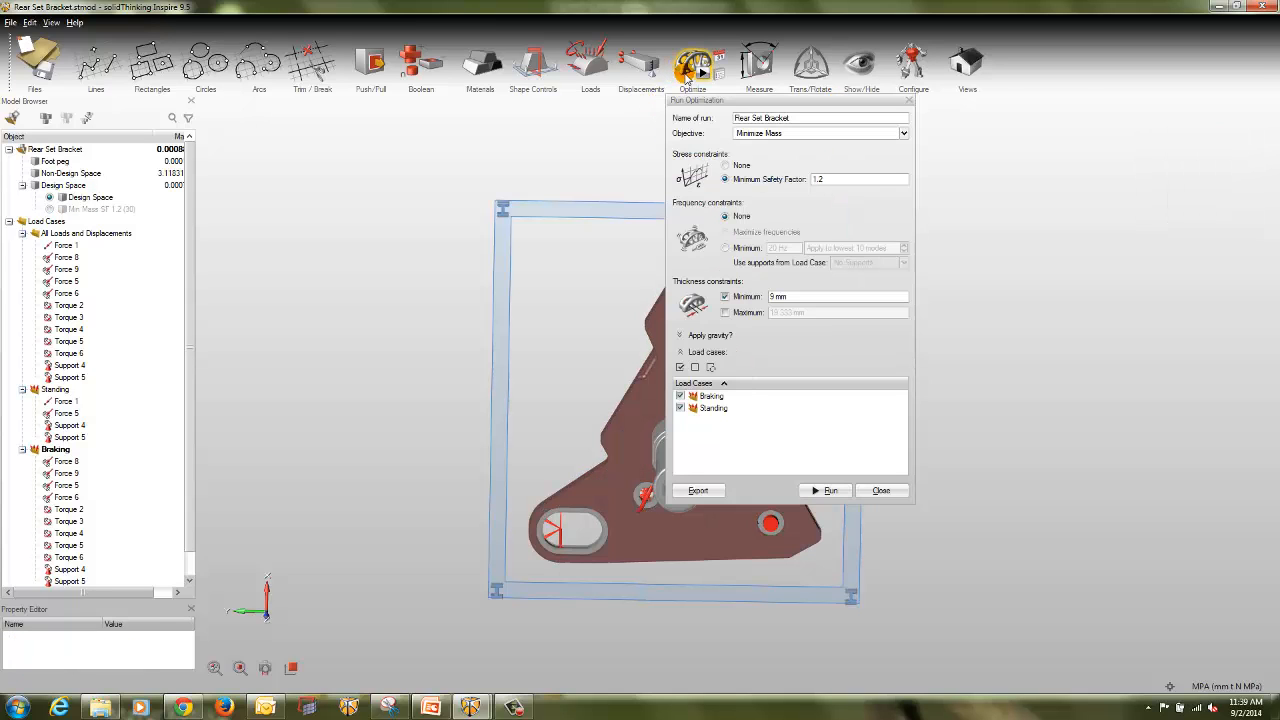
drag(842, 190, 798, 182)
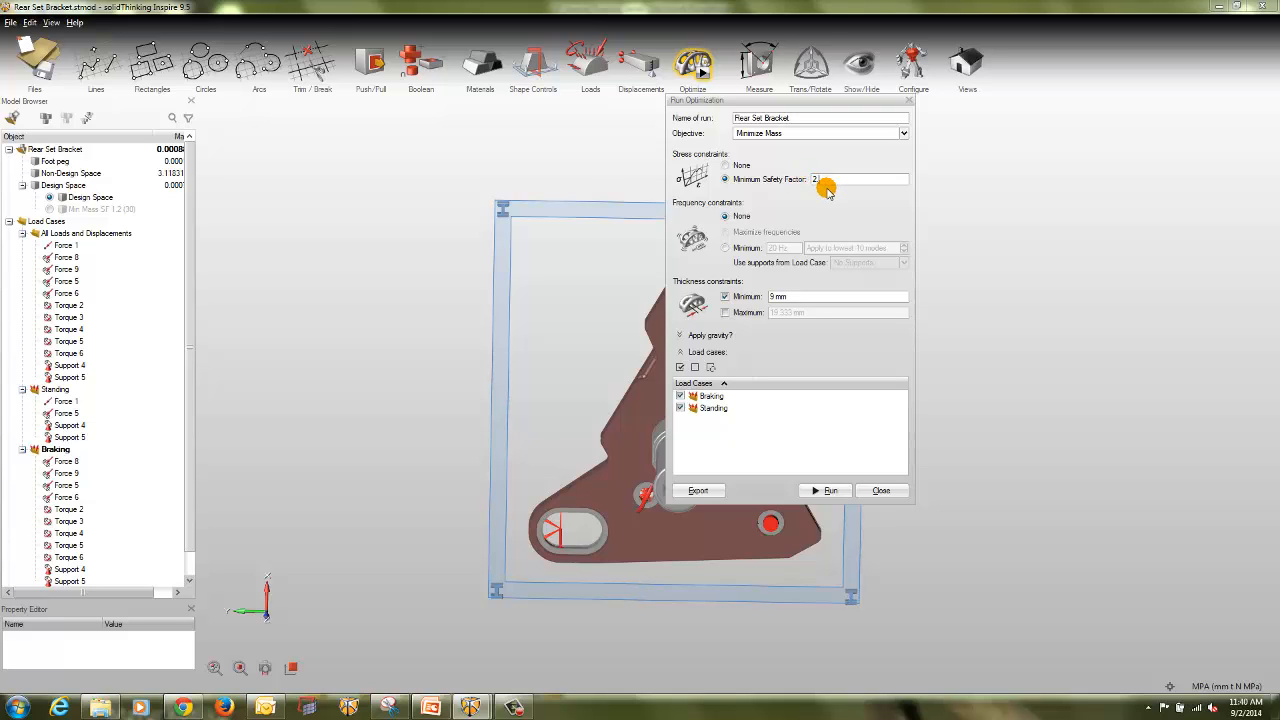
click(830, 490)
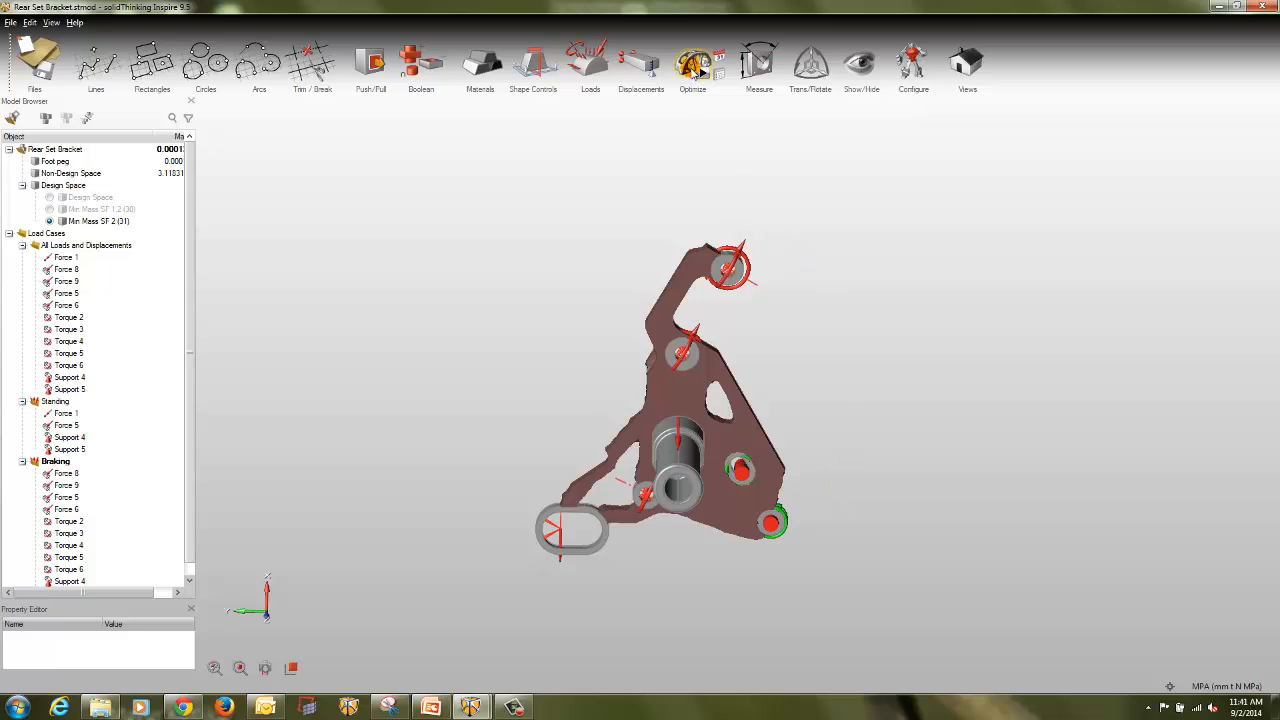
Step: Select the optimized shape of the safety factor 2 run and capture the bracket in a new snip with Snipping Tool
click(663, 309)
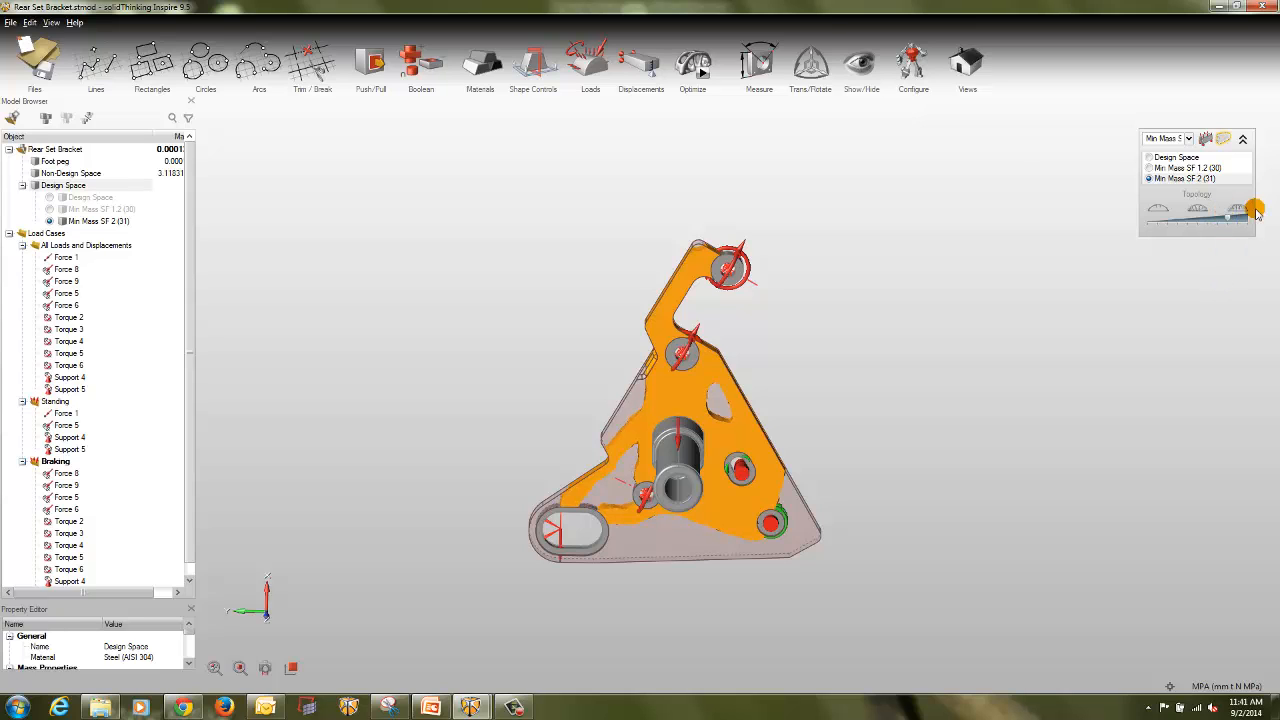
click(389, 707)
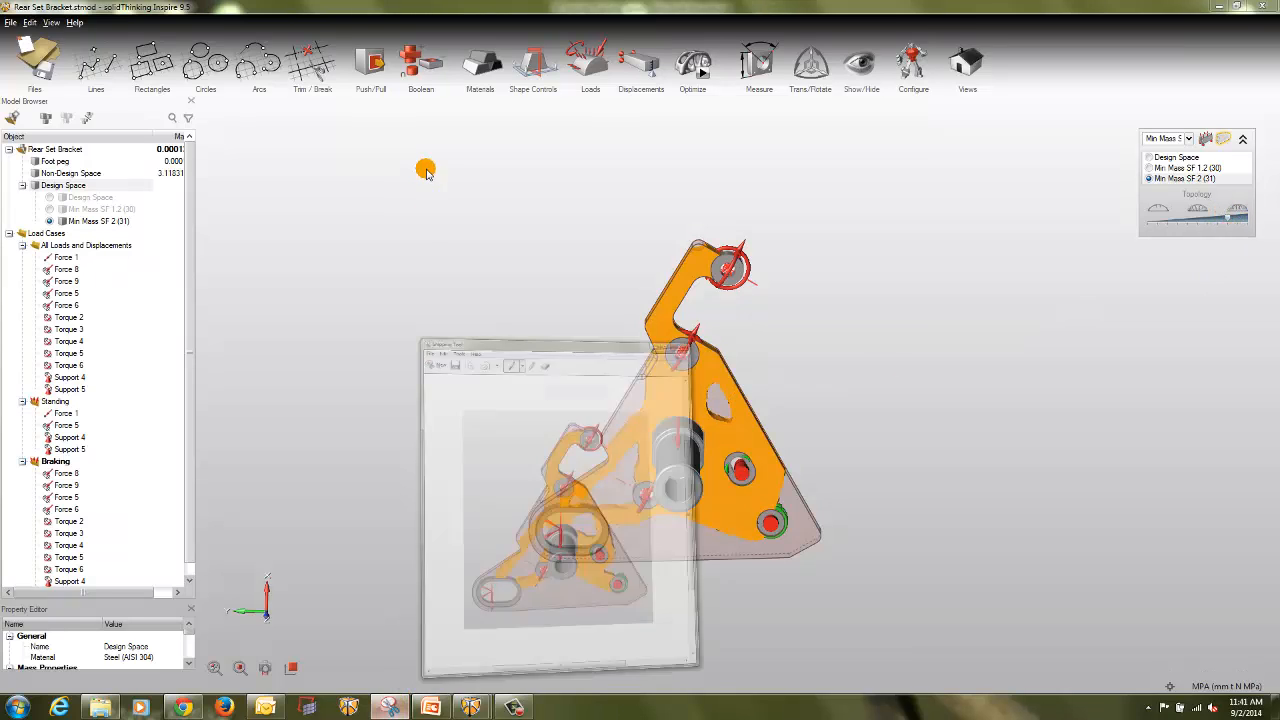
click(481, 142)
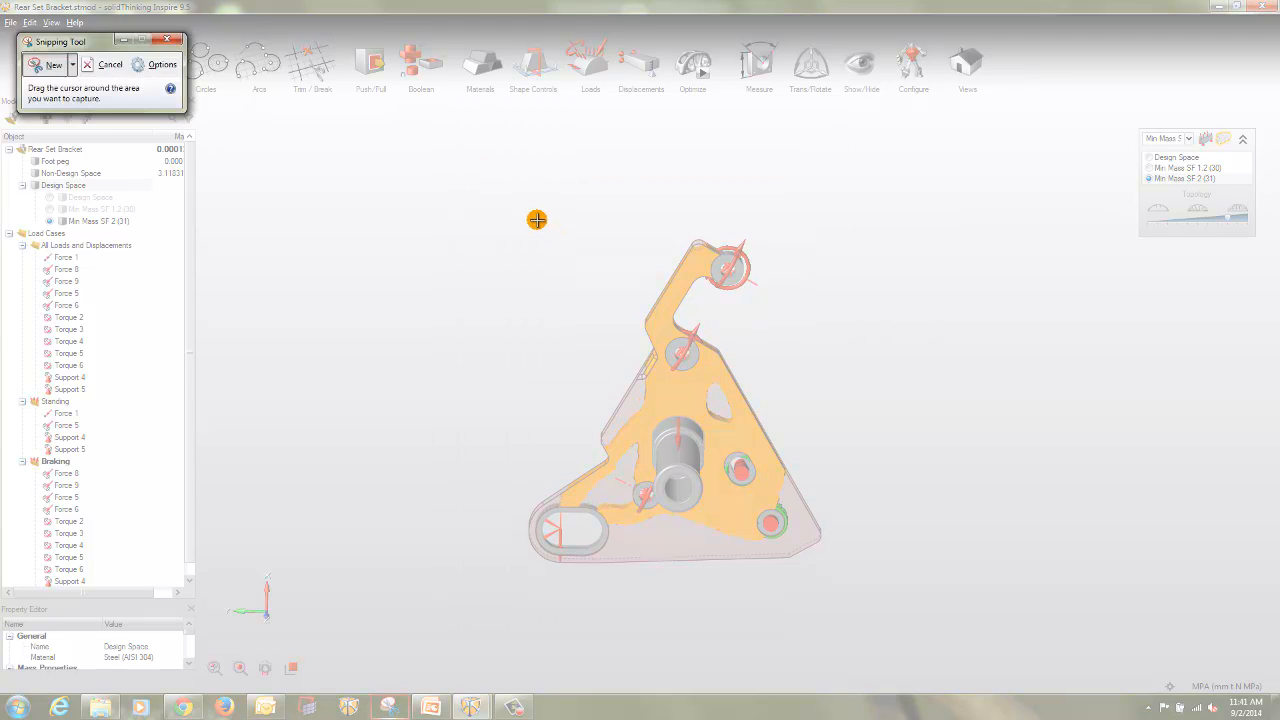
drag(528, 213, 829, 577)
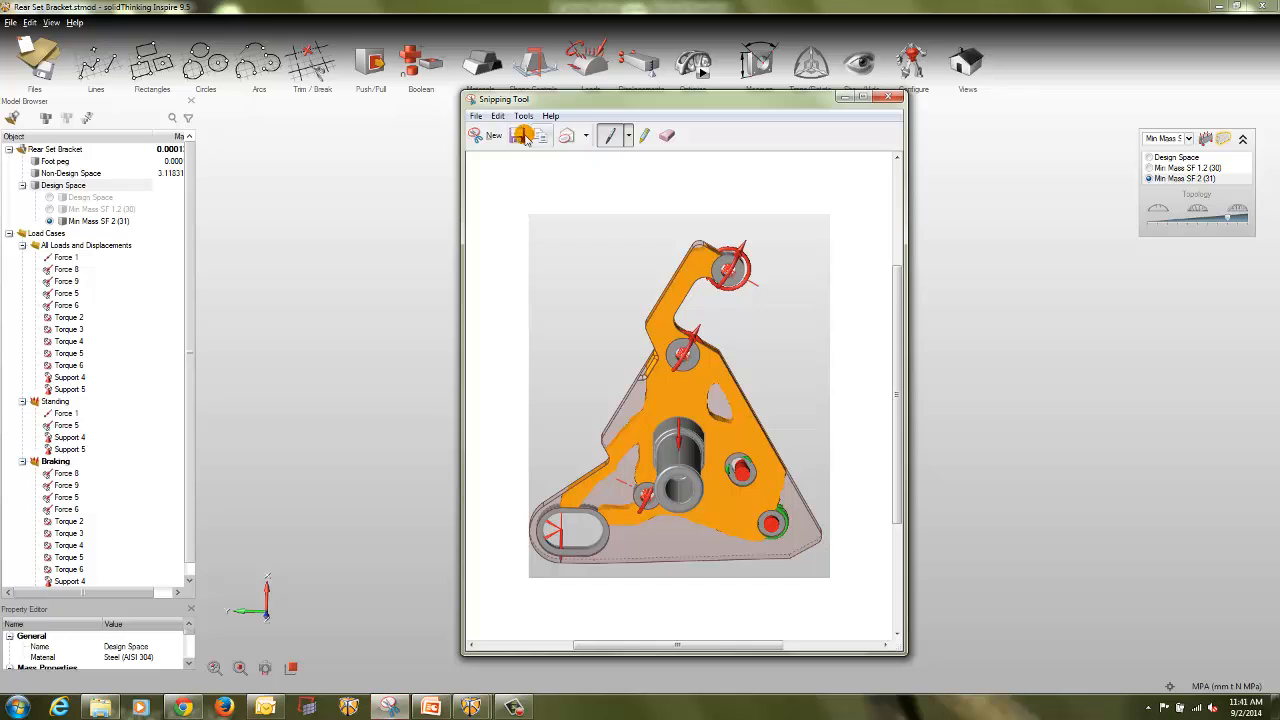
Step: Save the snip of the safety factor 2 bracket as Shape2 in JPEG format in the Shpes folder and return to solidThinking Inspire
key(ctrl+s)
key(Caps_Lock)
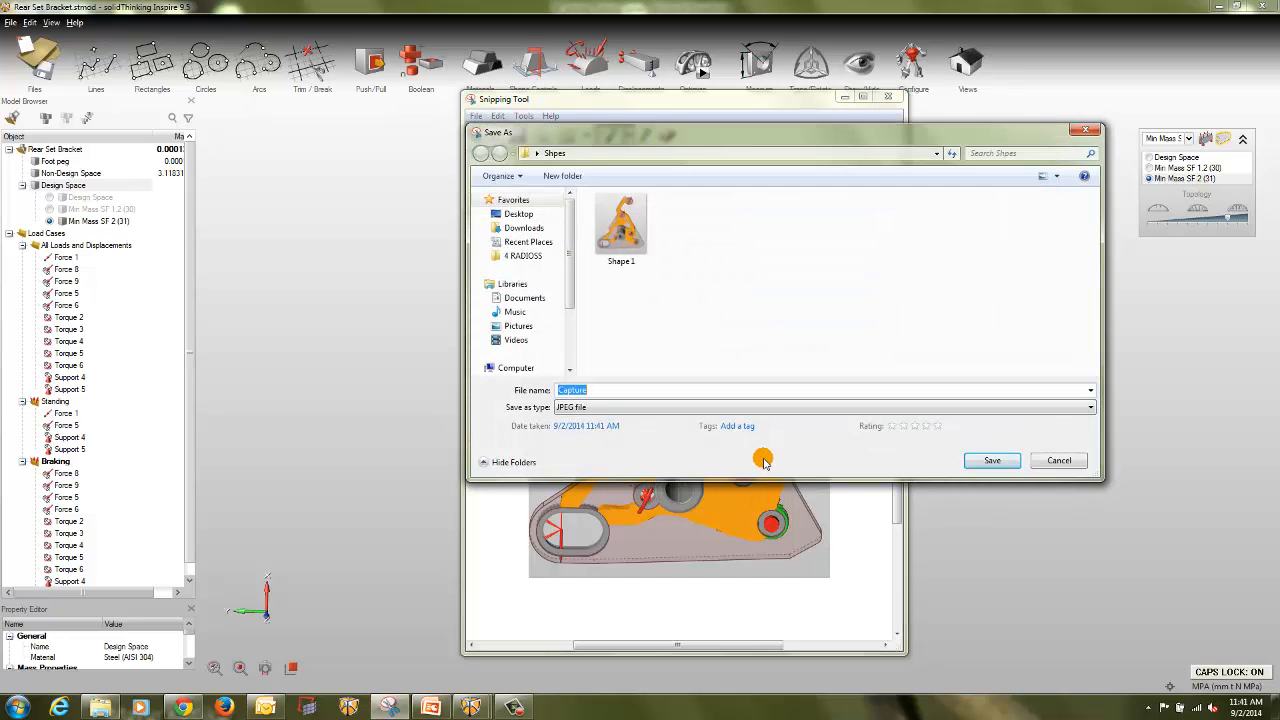
text(SP)
text(Shap)
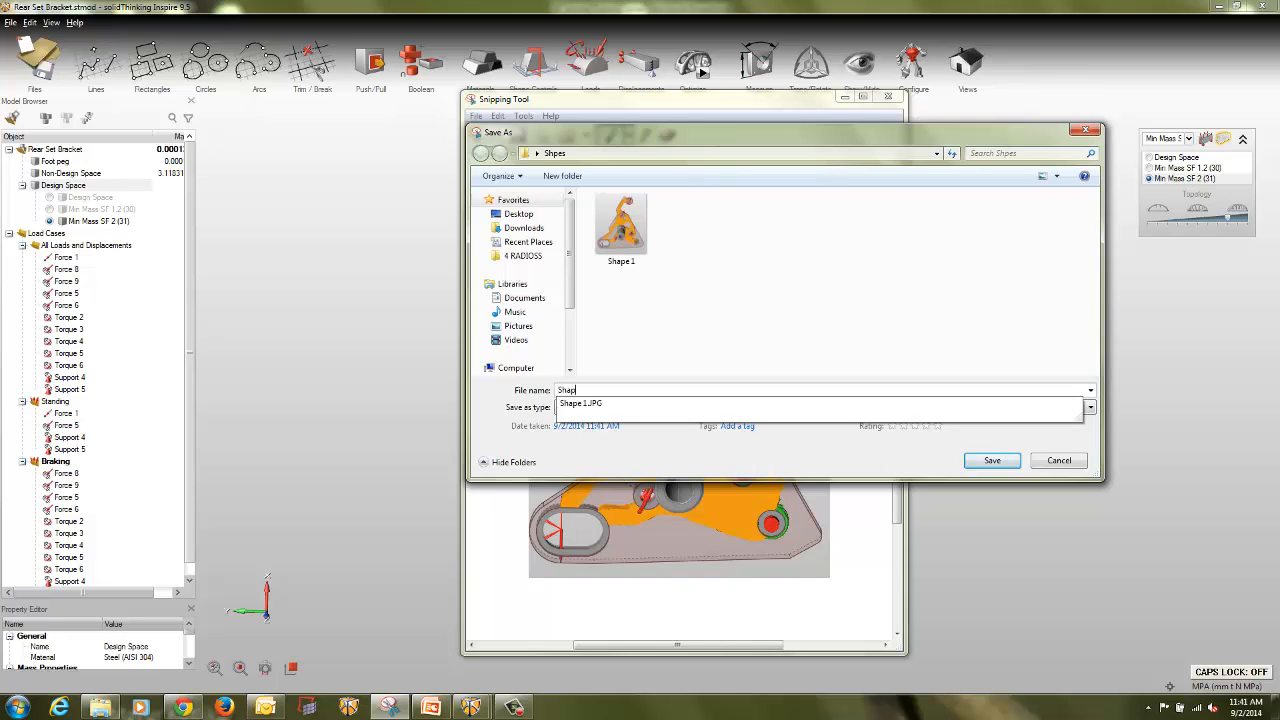
text(e2)
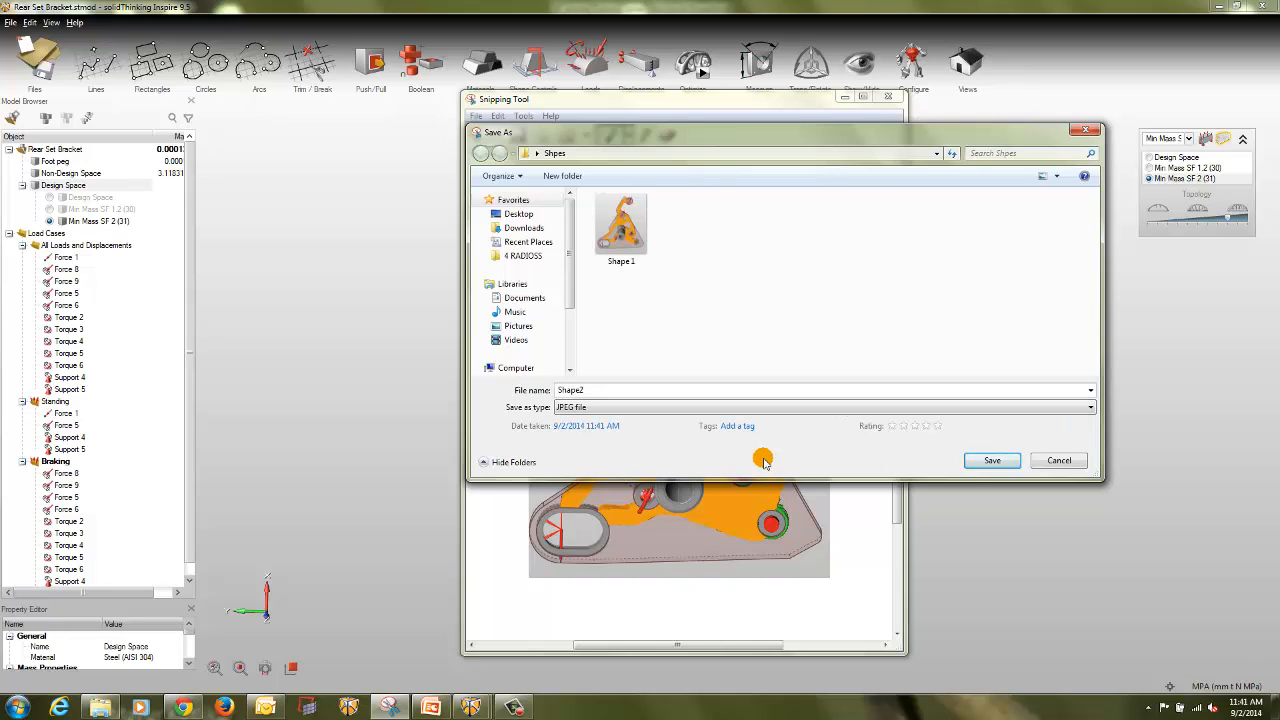
key(Return)
click(747, 30)
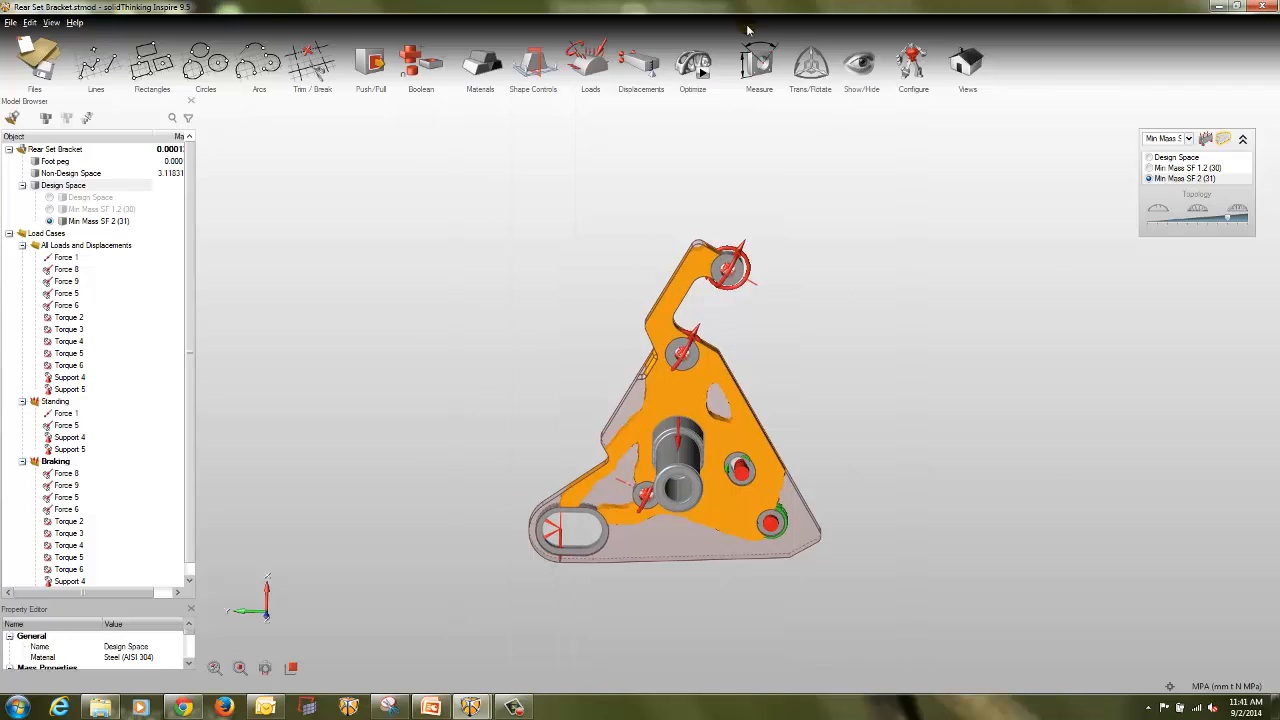
Step: Run a Minimize Mass optimization of the bracket with the minimum safety factor set to 4.0 and show its result
click(690, 70)
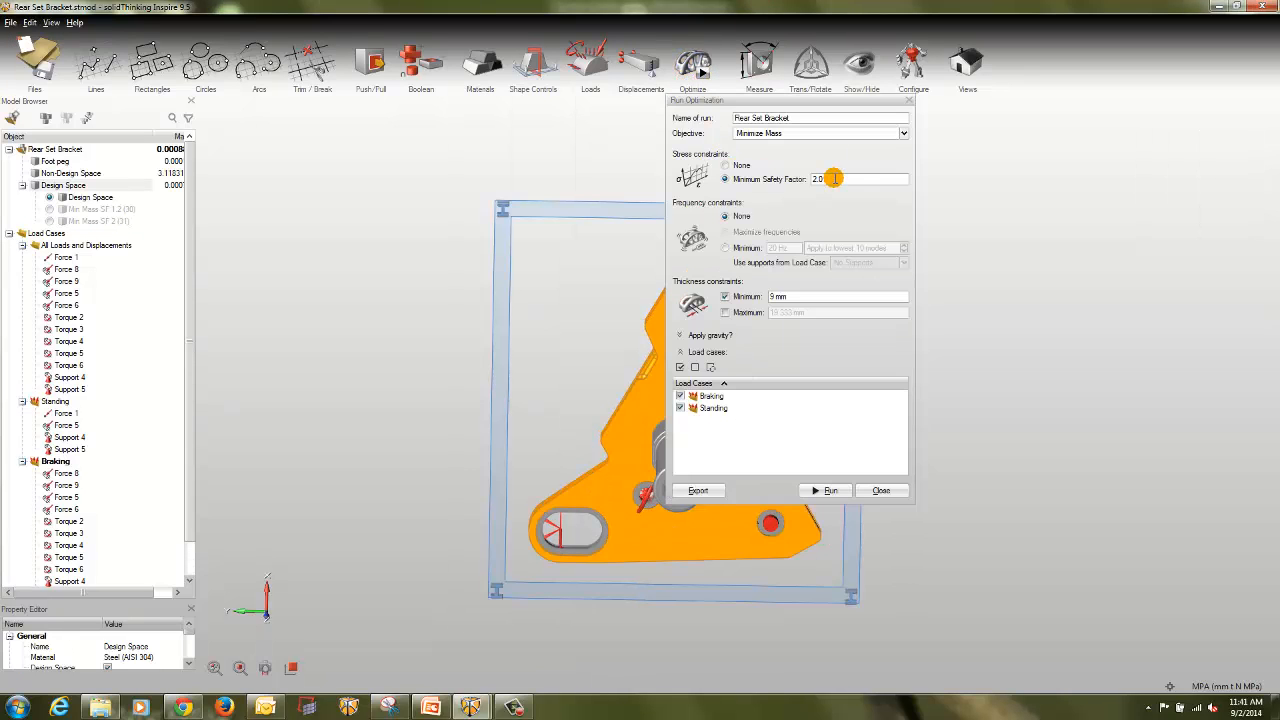
double_click(834, 179)
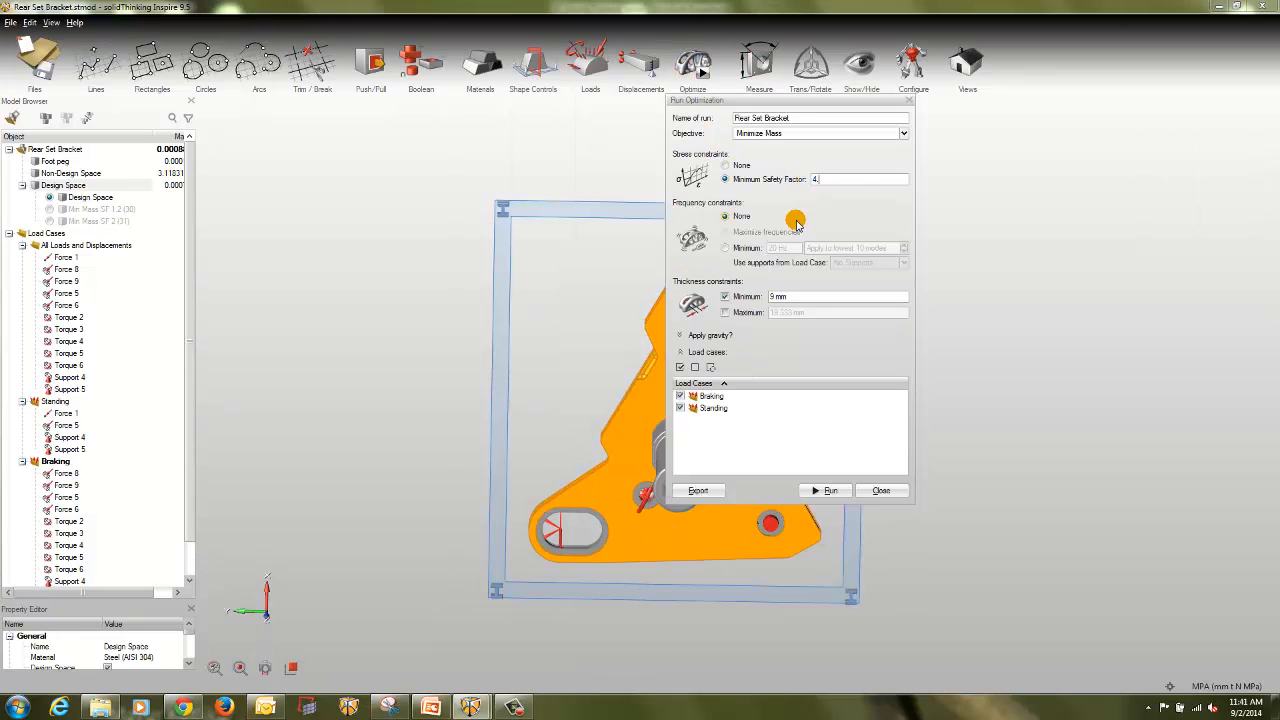
click(826, 490)
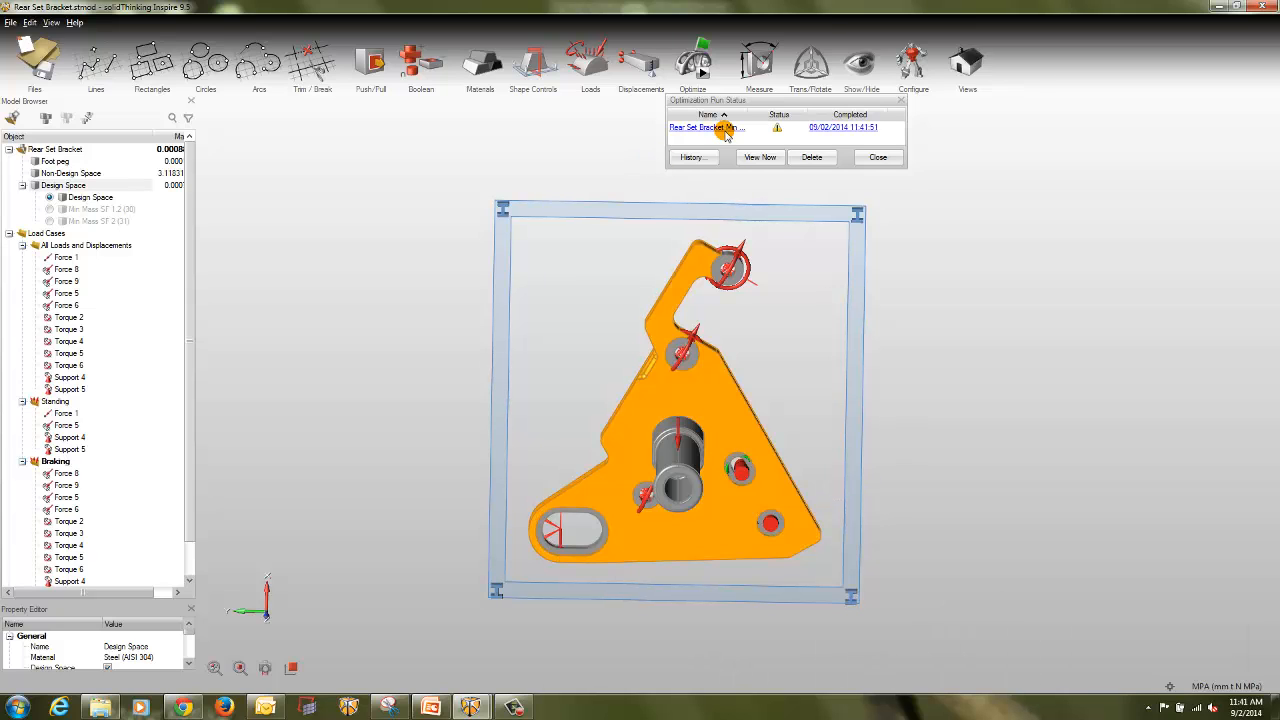
click(726, 133)
click(760, 157)
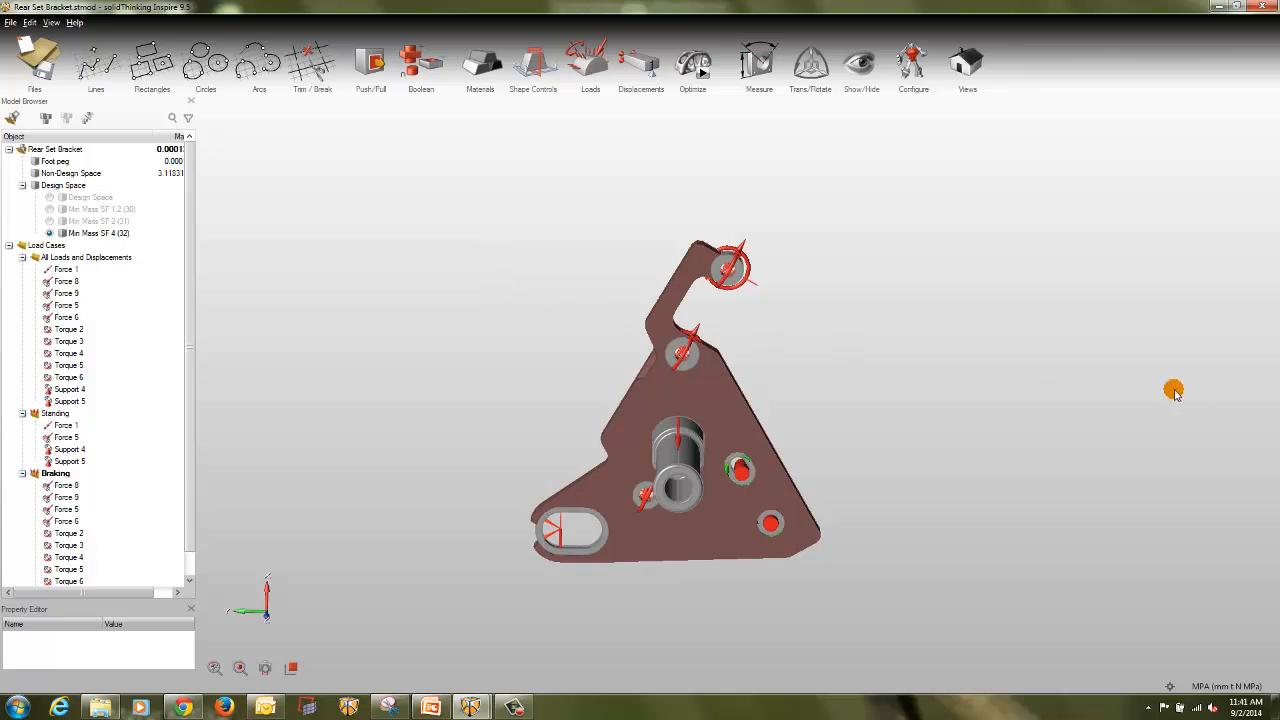
Step: Examine the design violations of the safety factor 4 shape for displacement, stress, mass and frequency, and close the report
click(665, 395)
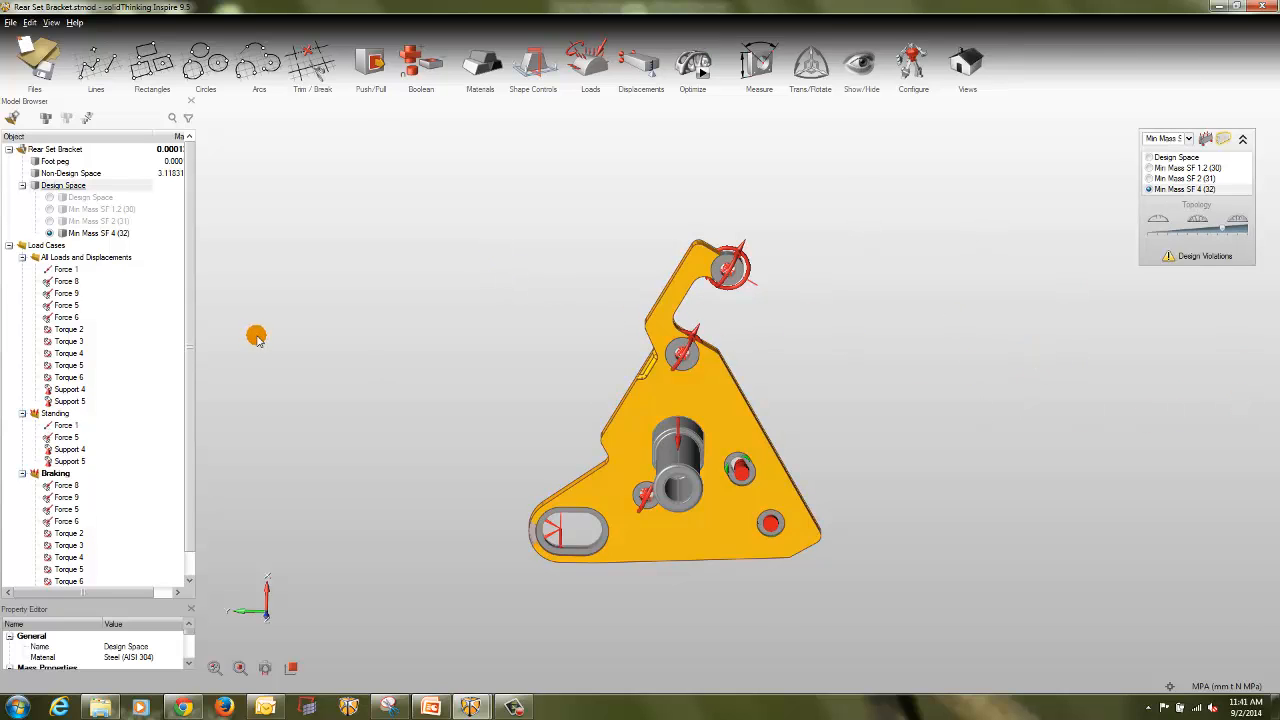
click(256, 337)
click(1170, 257)
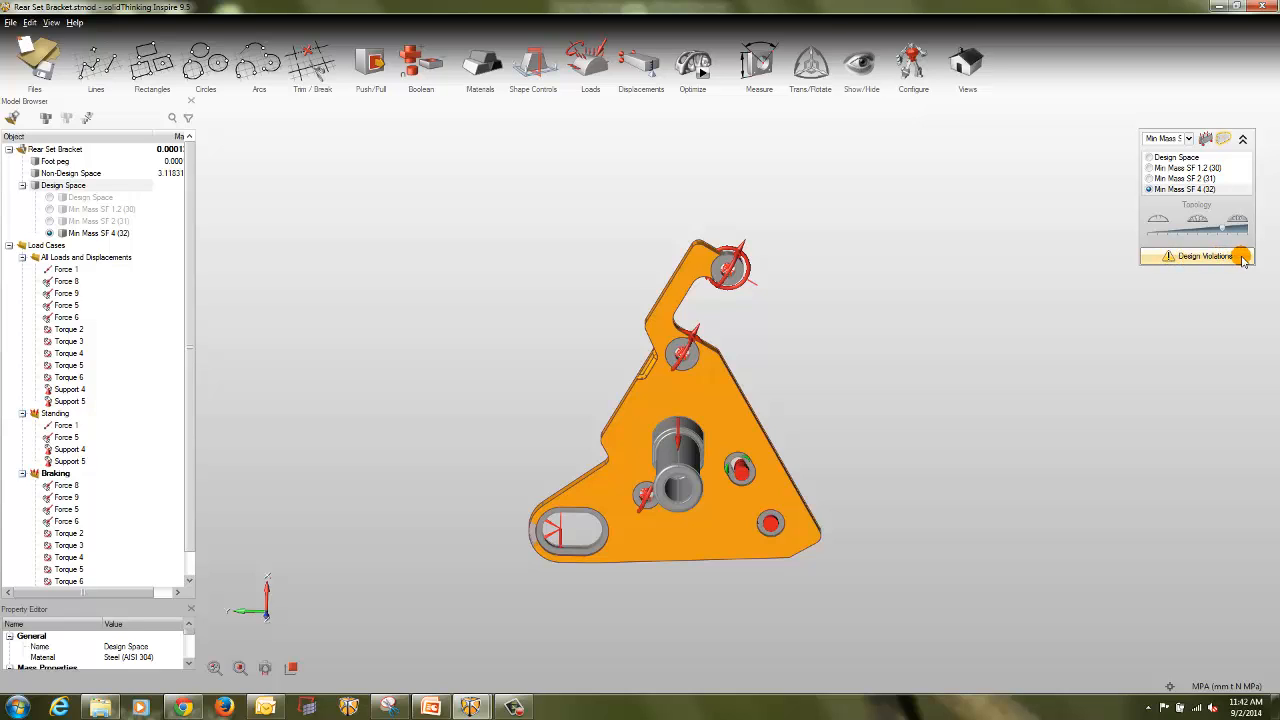
click(1241, 258)
drag(1070, 594, 1099, 374)
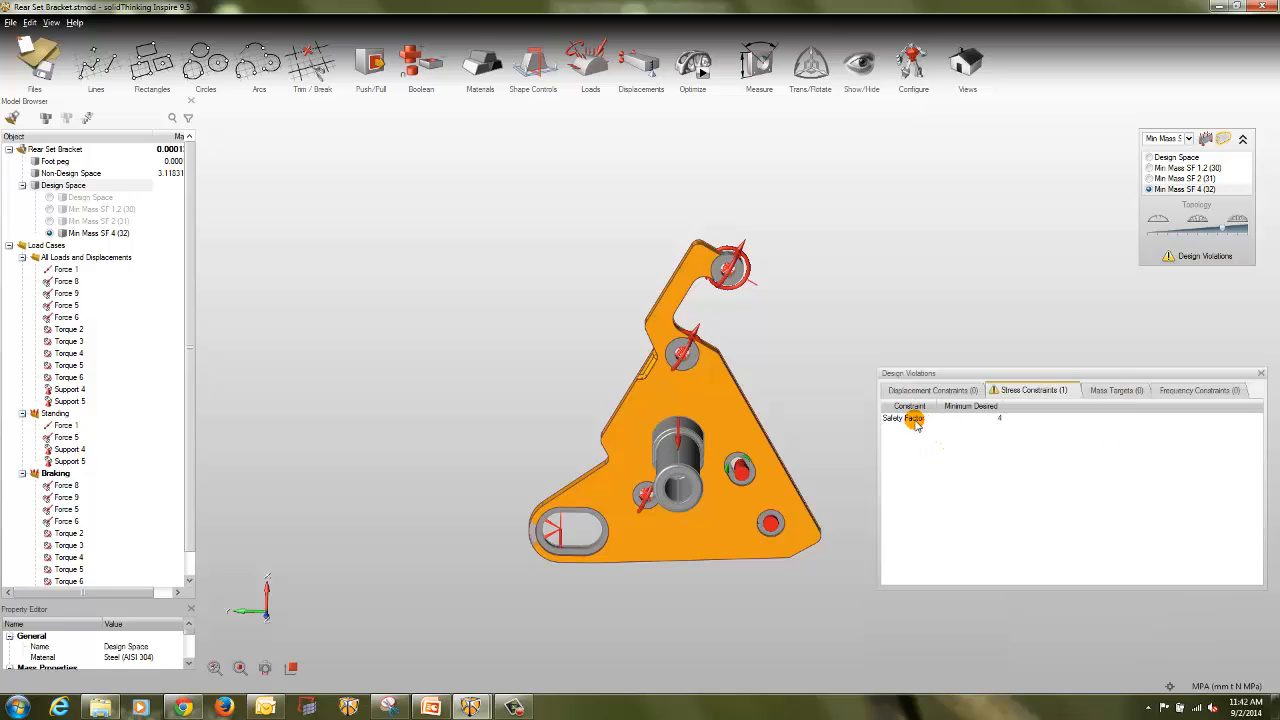
click(920, 393)
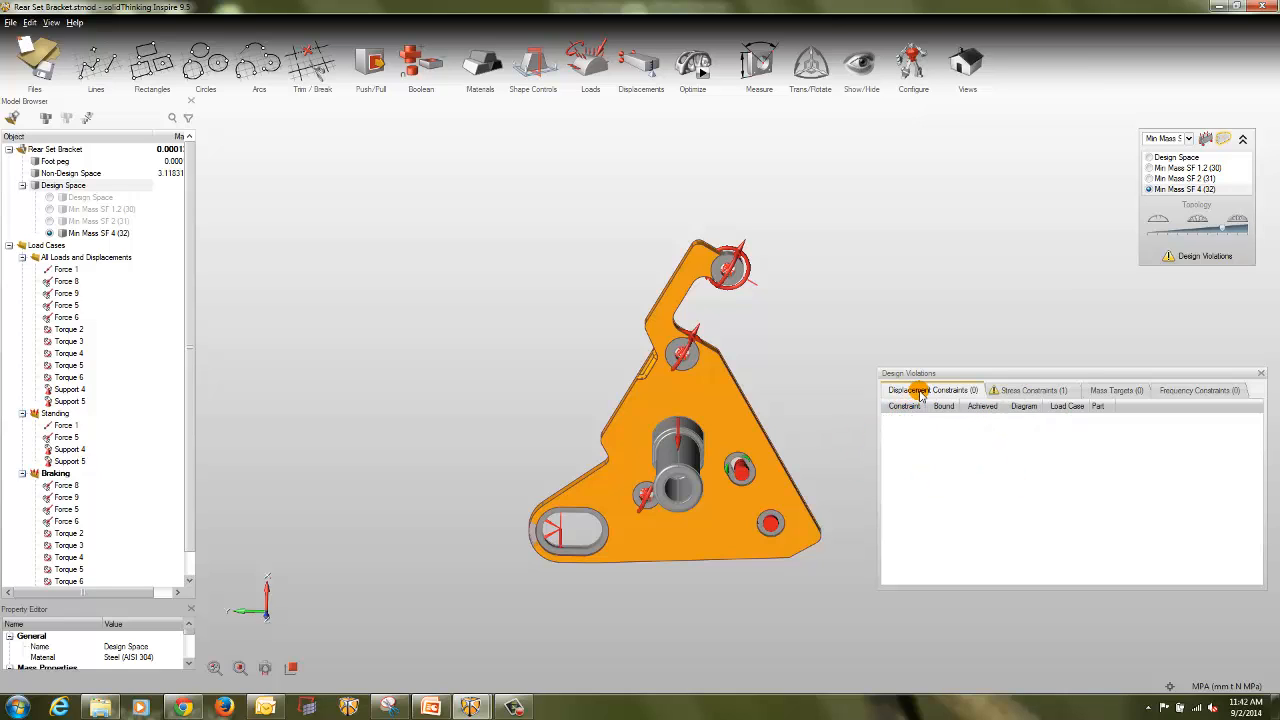
click(1040, 390)
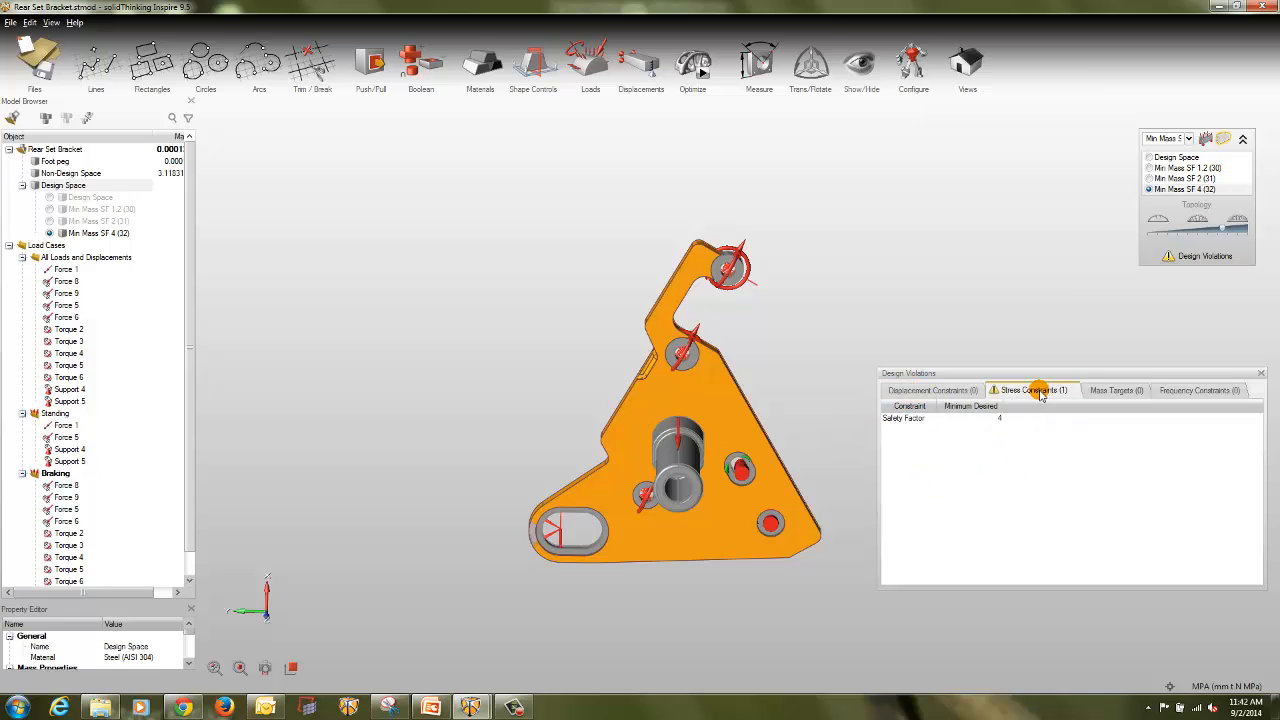
click(1122, 390)
click(1192, 391)
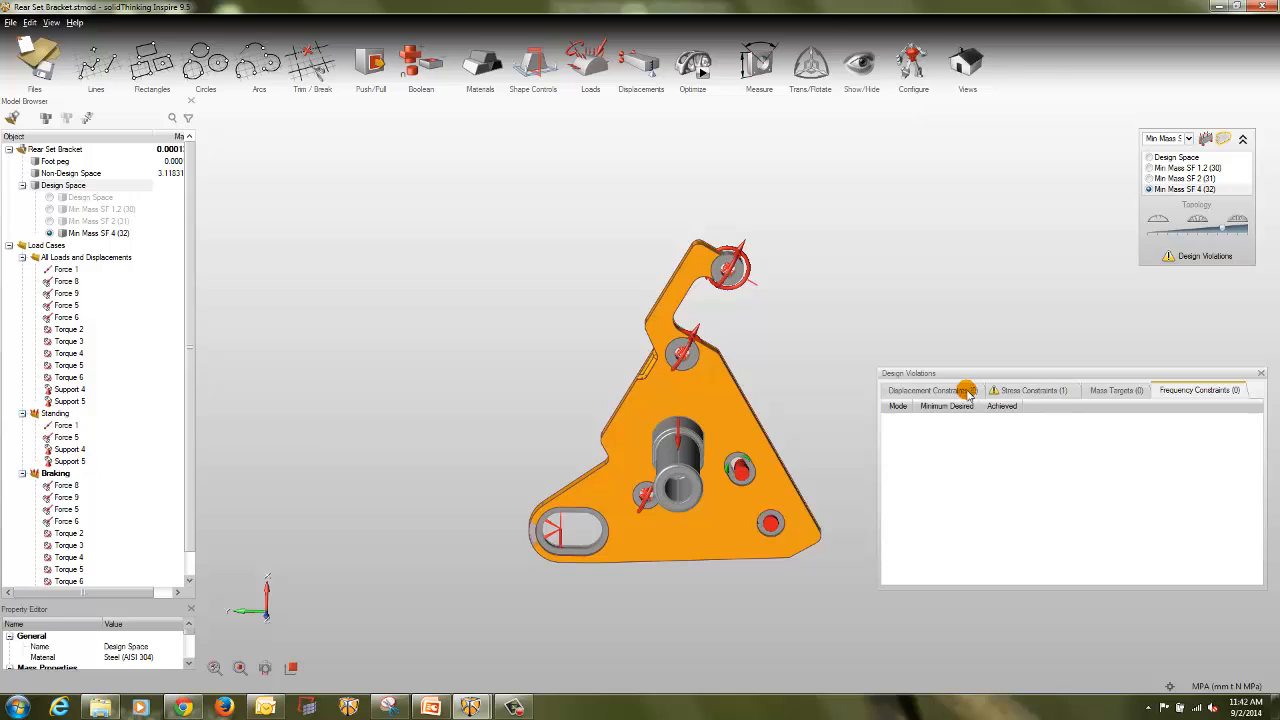
click(1038, 392)
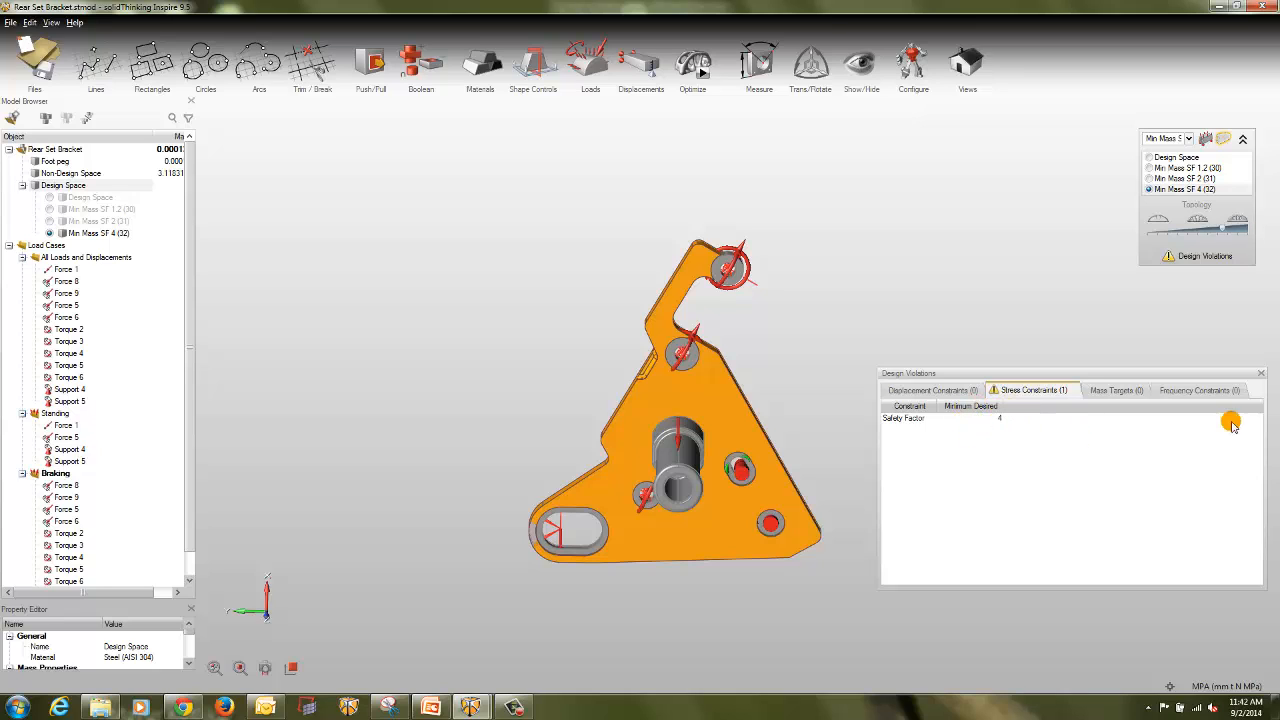
click(1261, 373)
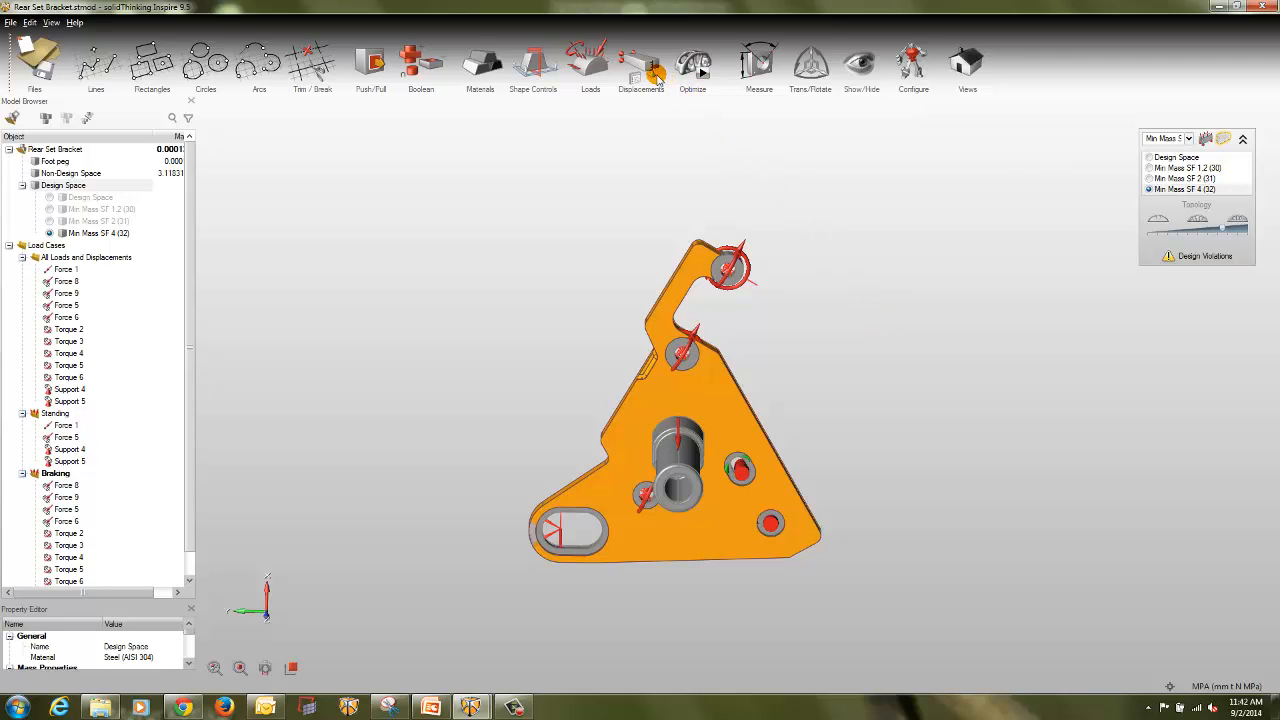
click(848, 210)
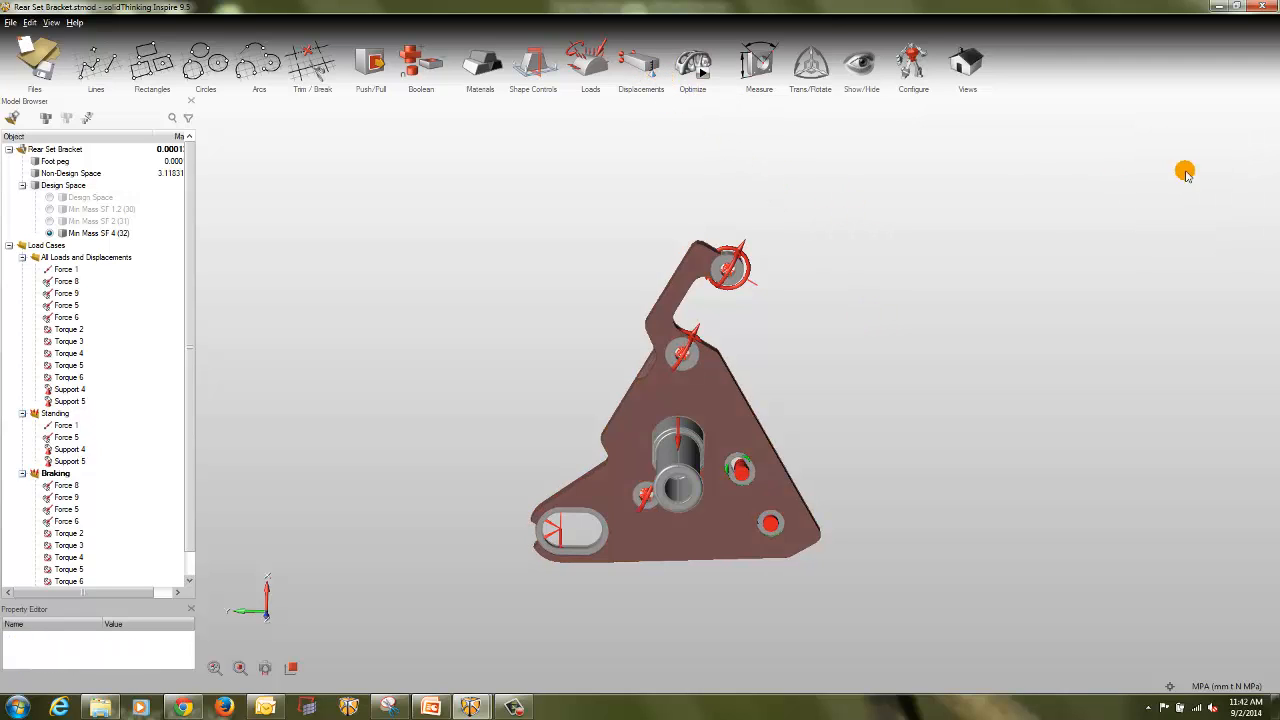
Step: Apply a displacement constraint in all directions to the upper rim at the free end of the foot peg
click(649, 75)
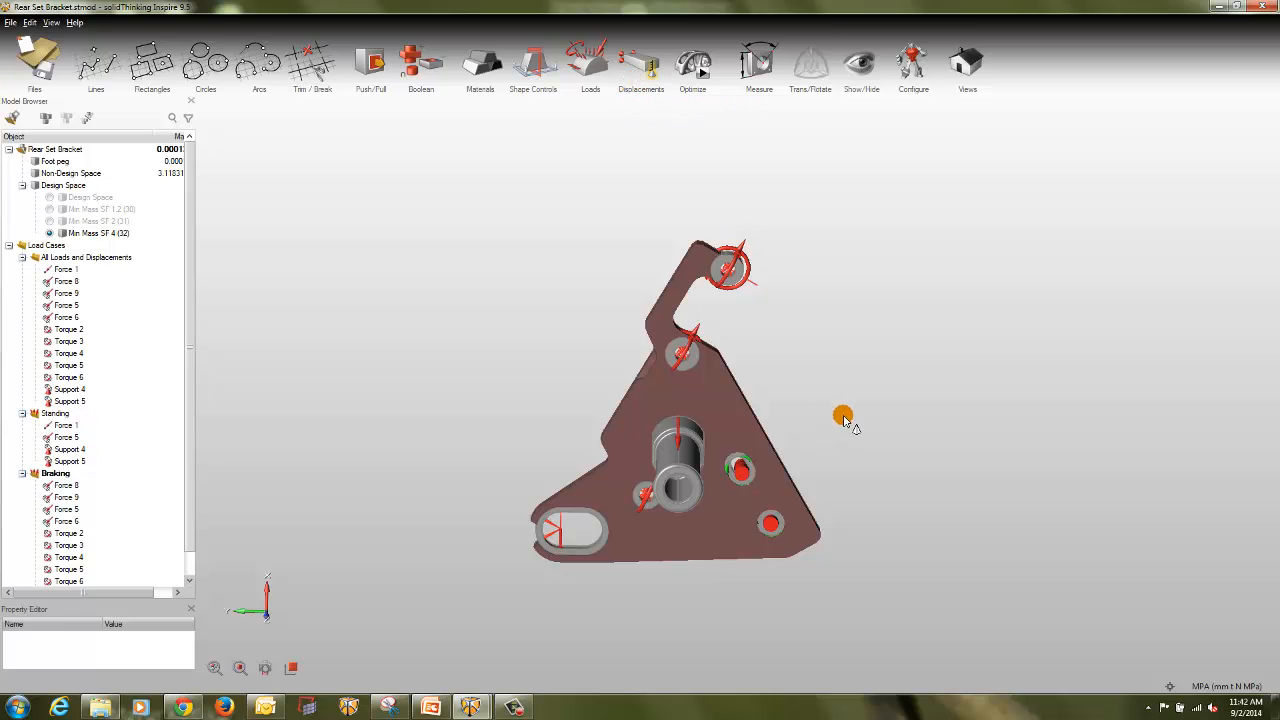
middle_drag(868, 427, 943, 417)
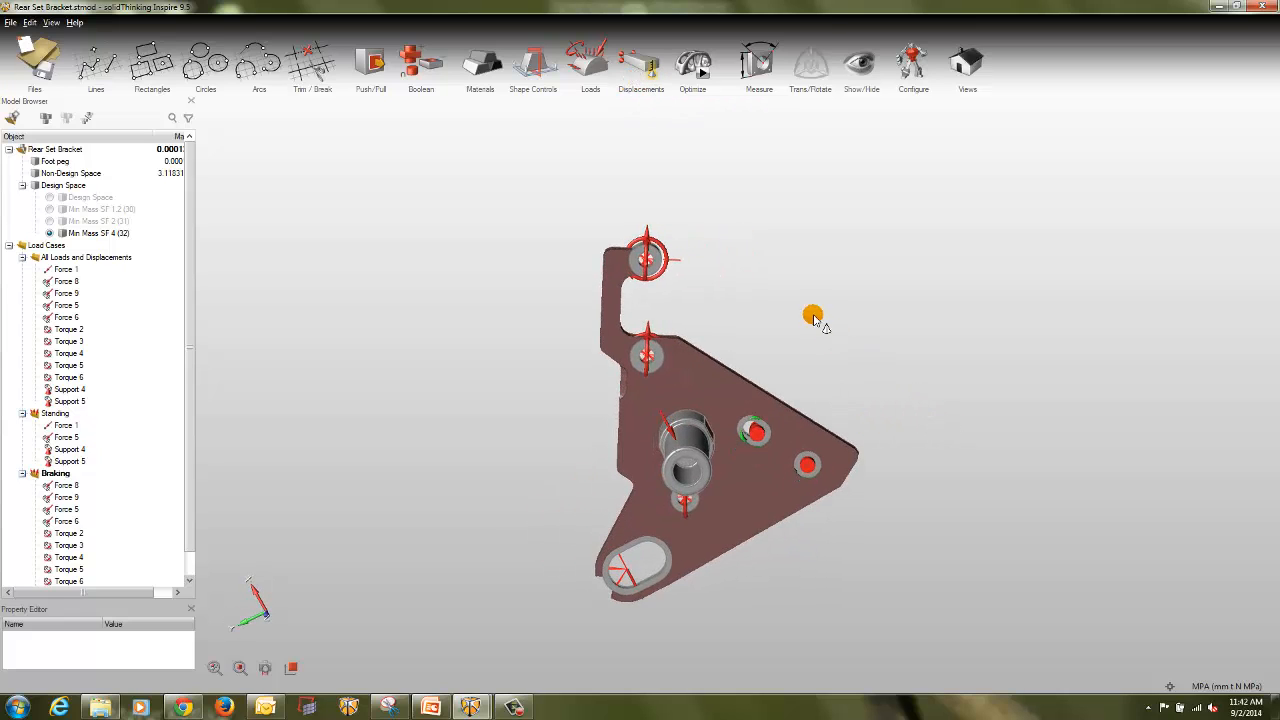
middle_drag(835, 321, 923, 411)
scroll(813, 503, up, 10)
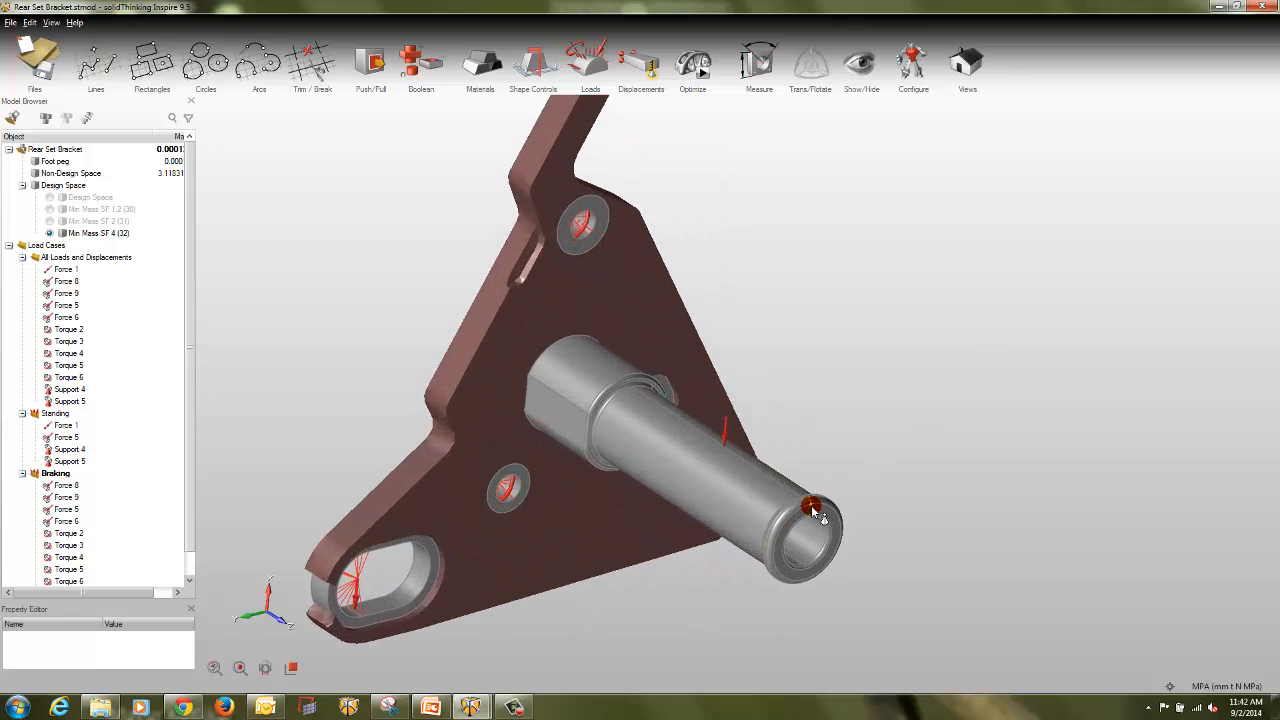
scroll(813, 503, up, 2)
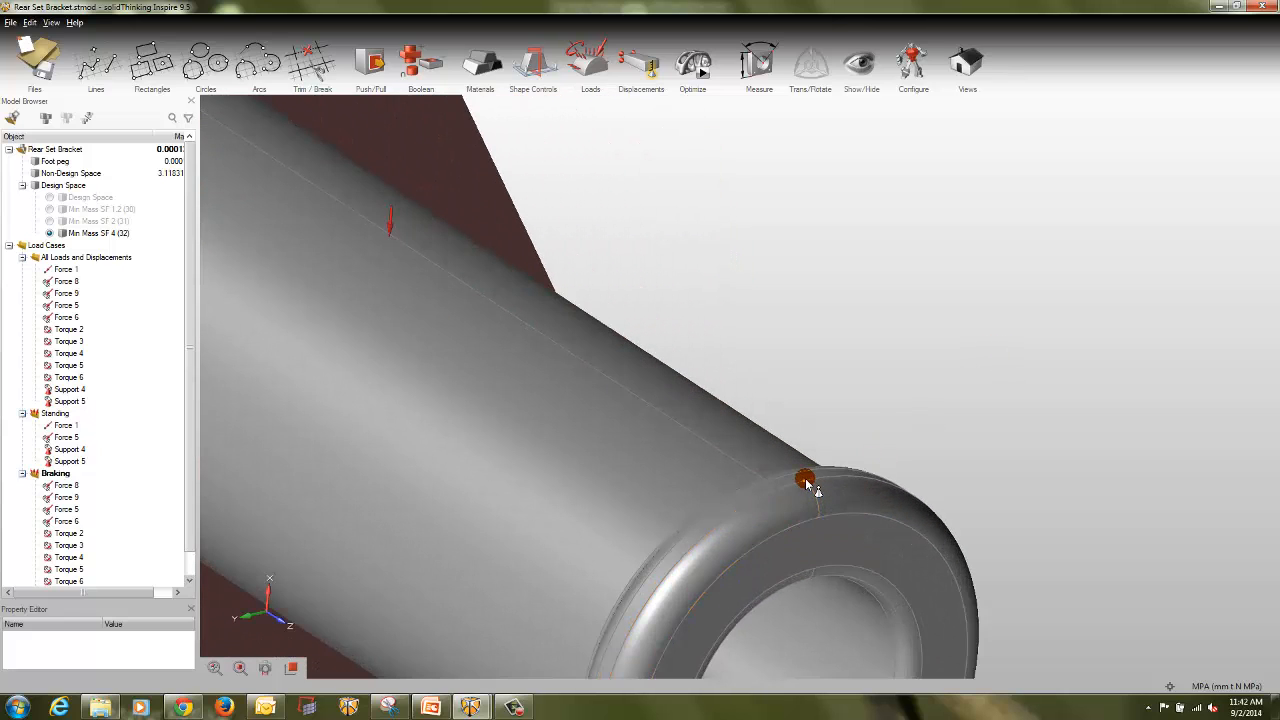
click(809, 485)
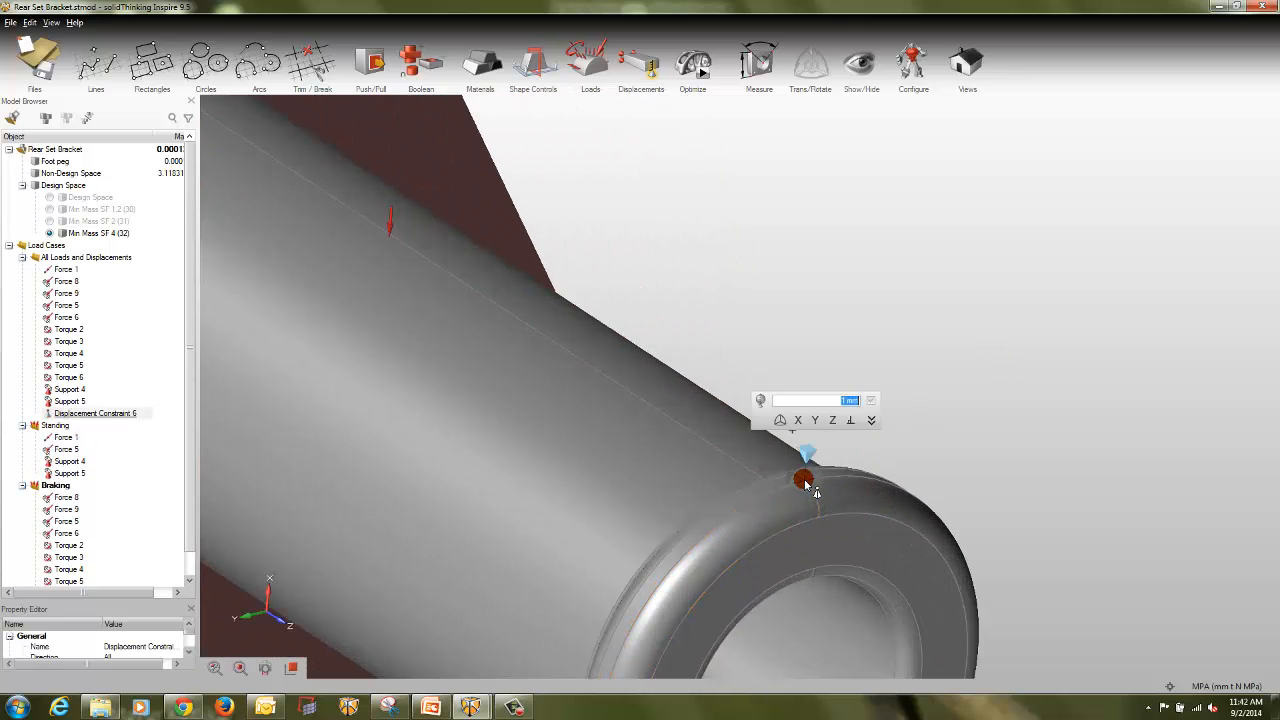
double_click(838, 403)
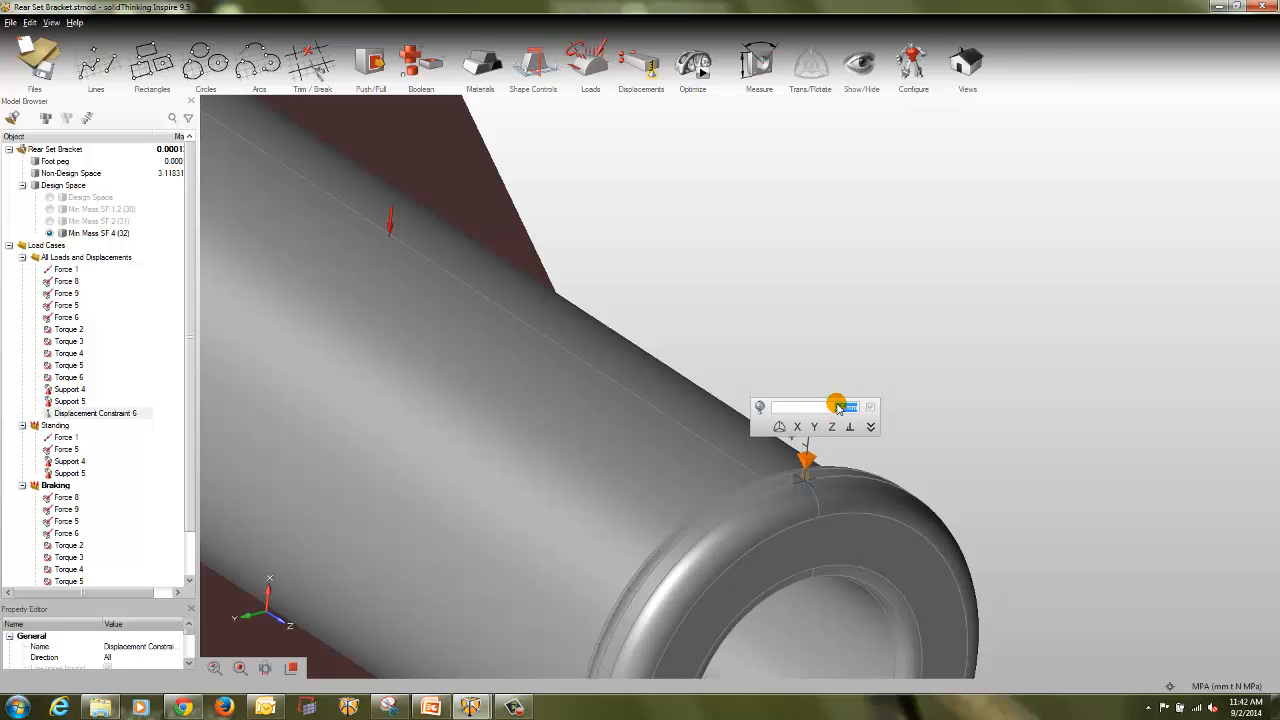
click(934, 358)
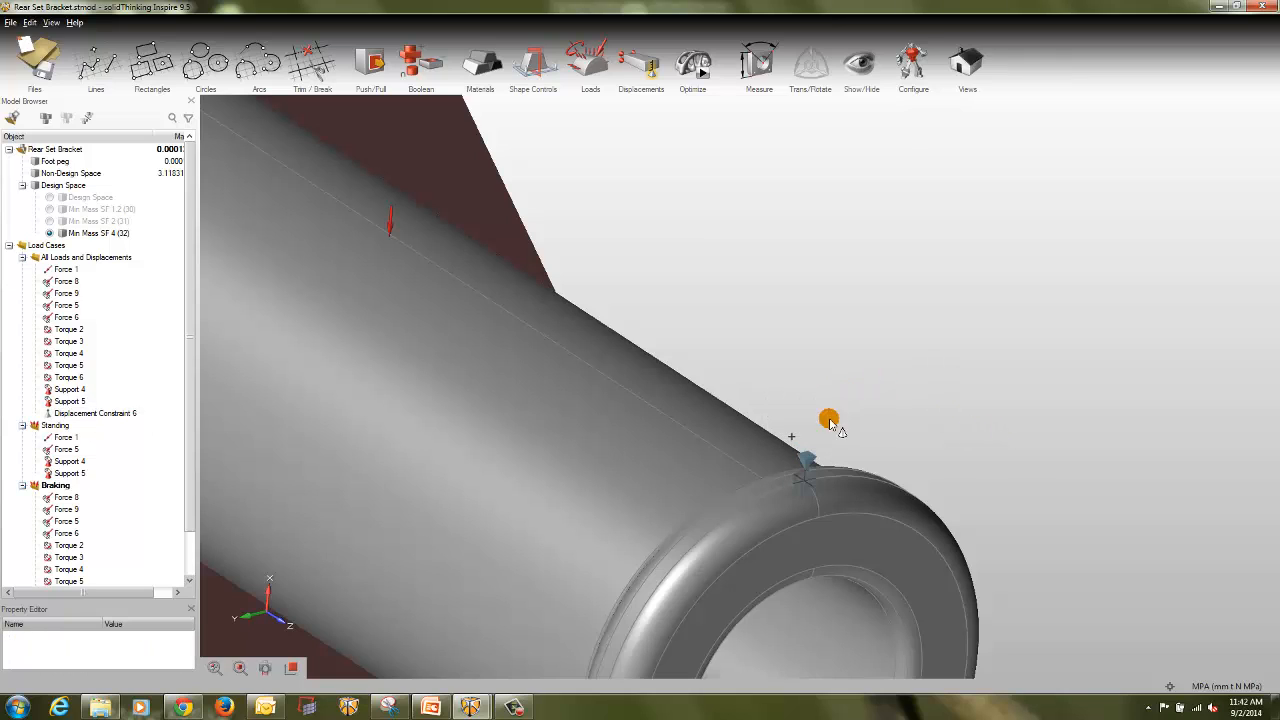
Step: Move the new displacement constraint from the Braking load case to the Standing load case
scroll(190, 503, down, 1)
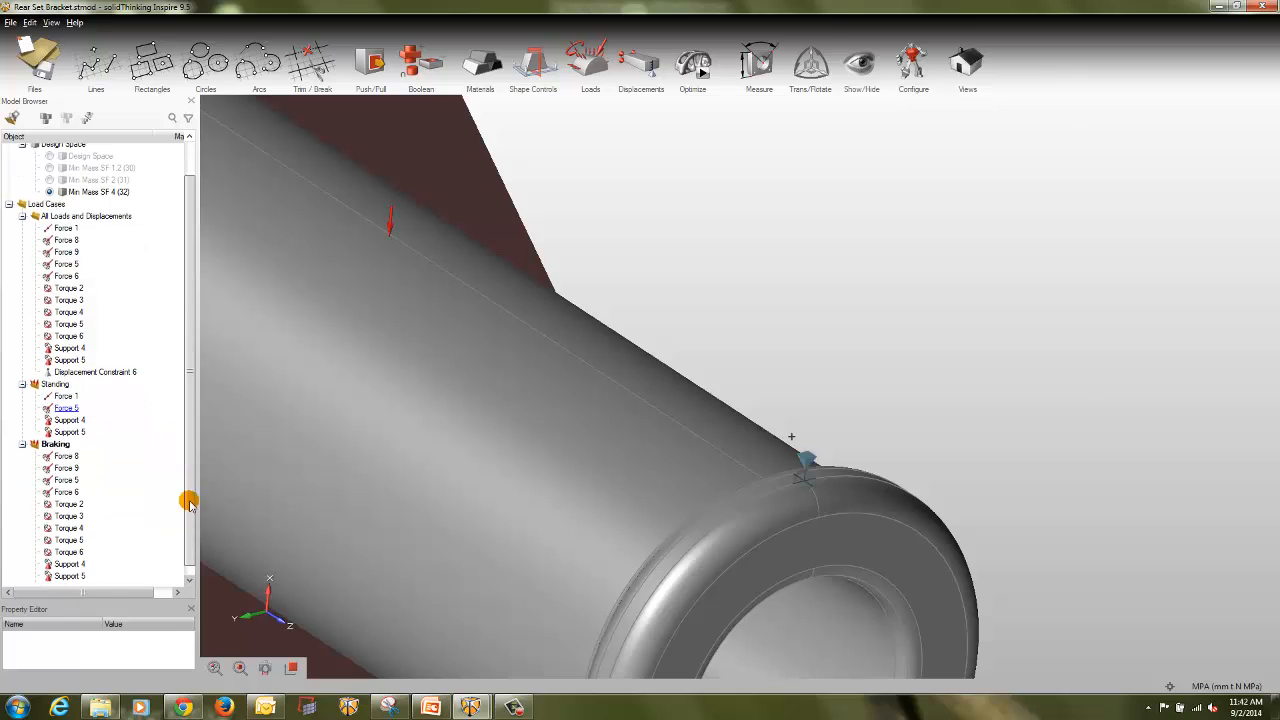
scroll(190, 503, down, 1)
click(104, 578)
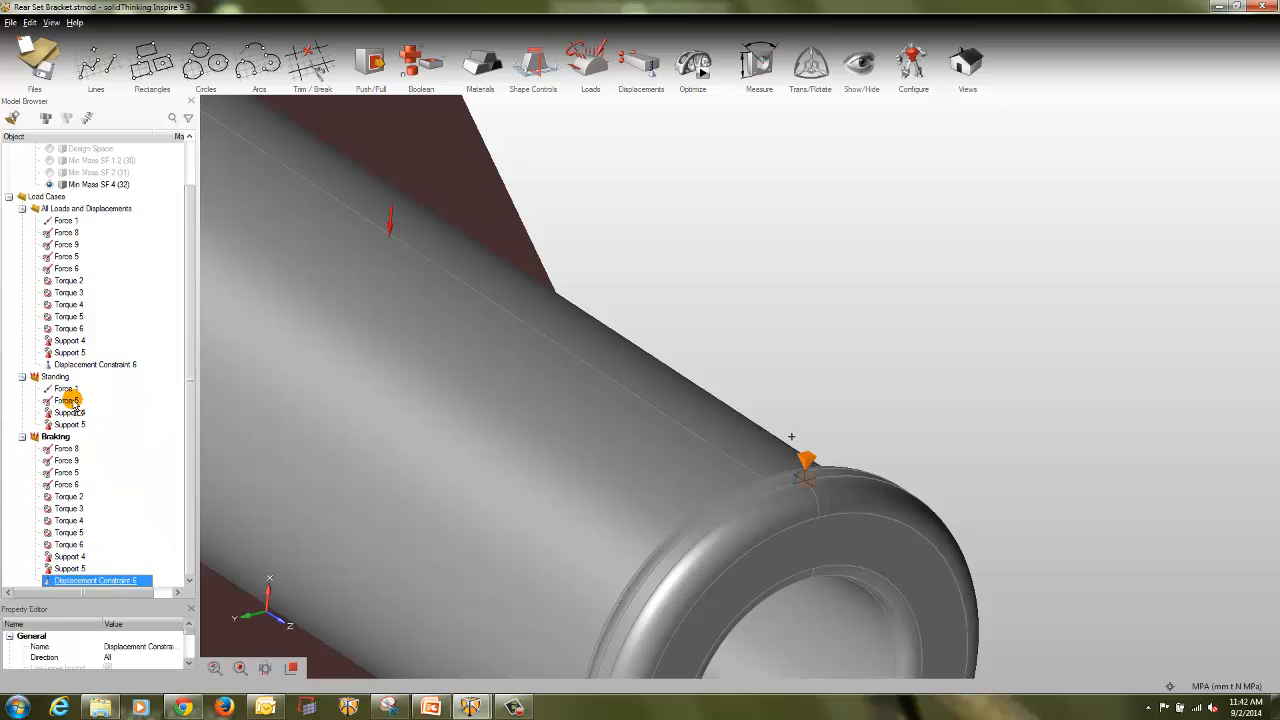
drag(58, 383, 57, 380)
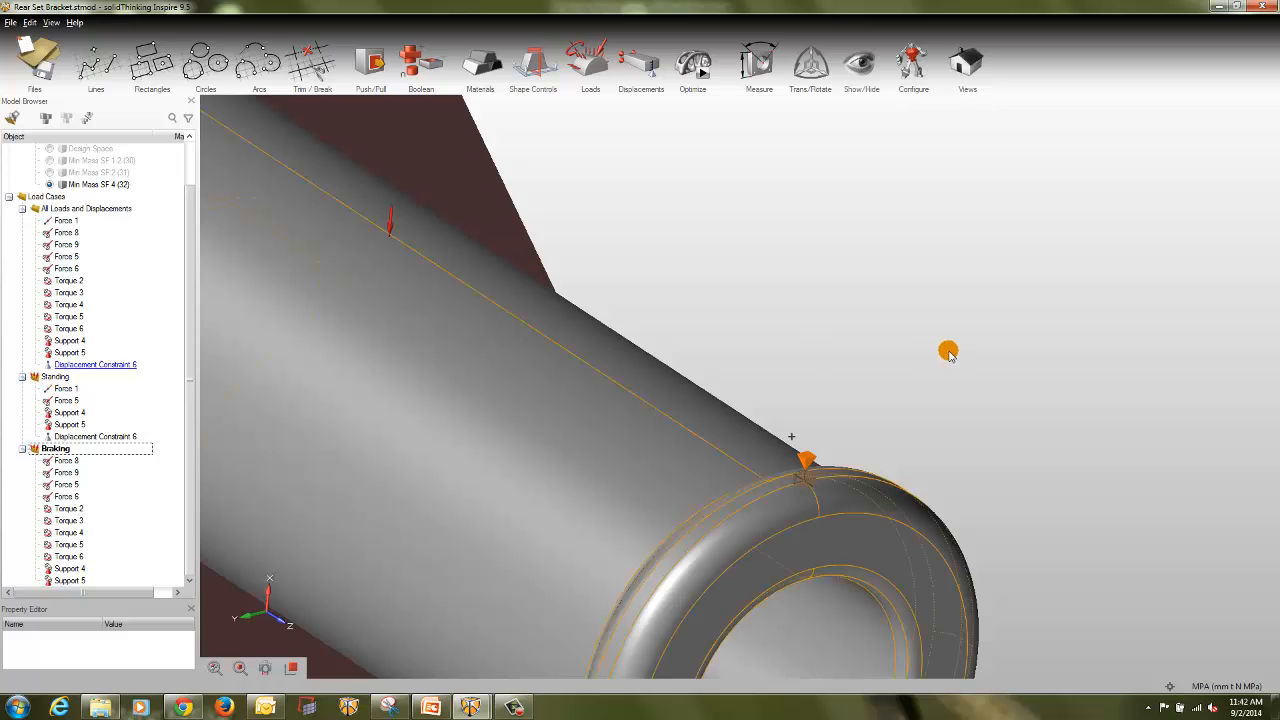
click(968, 339)
Step: Run a Minimize Mass optimization of the displacement-constrained bracket with the minimum safety factor set to 1.2
scroll(968, 340, down, 3)
scroll(968, 339, down, 5)
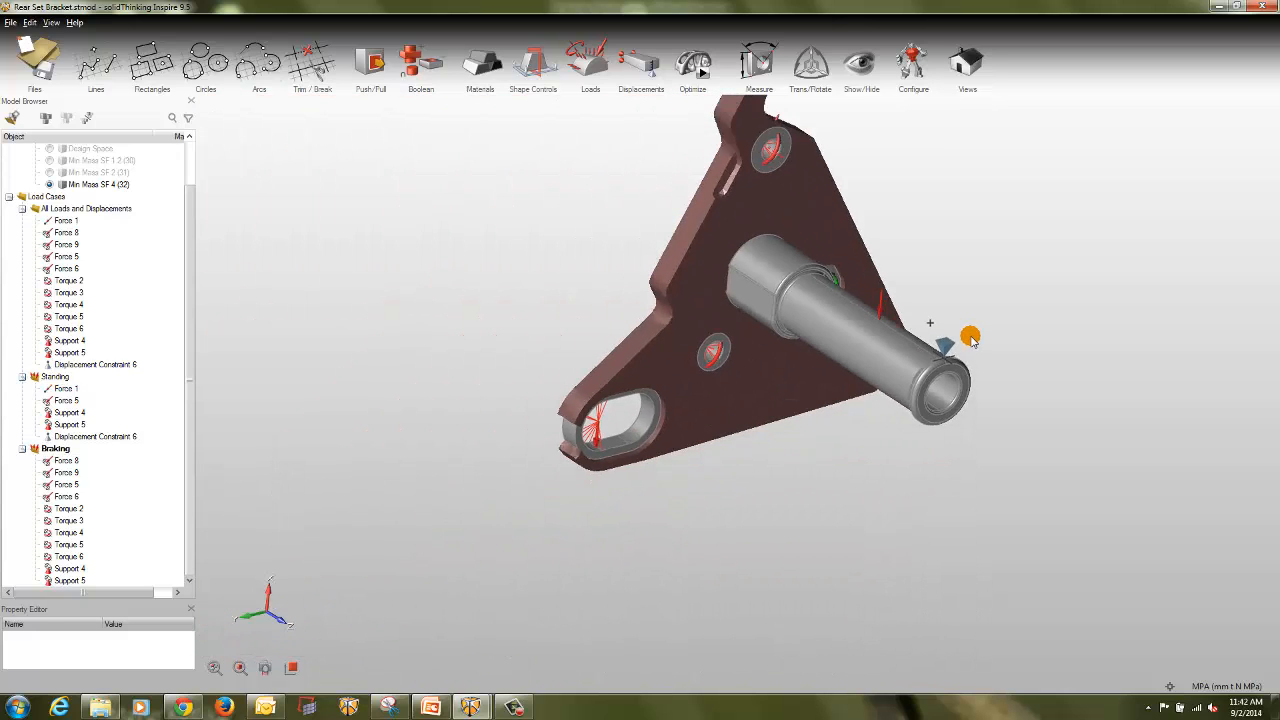
right_drag(1077, 466, 876, 298)
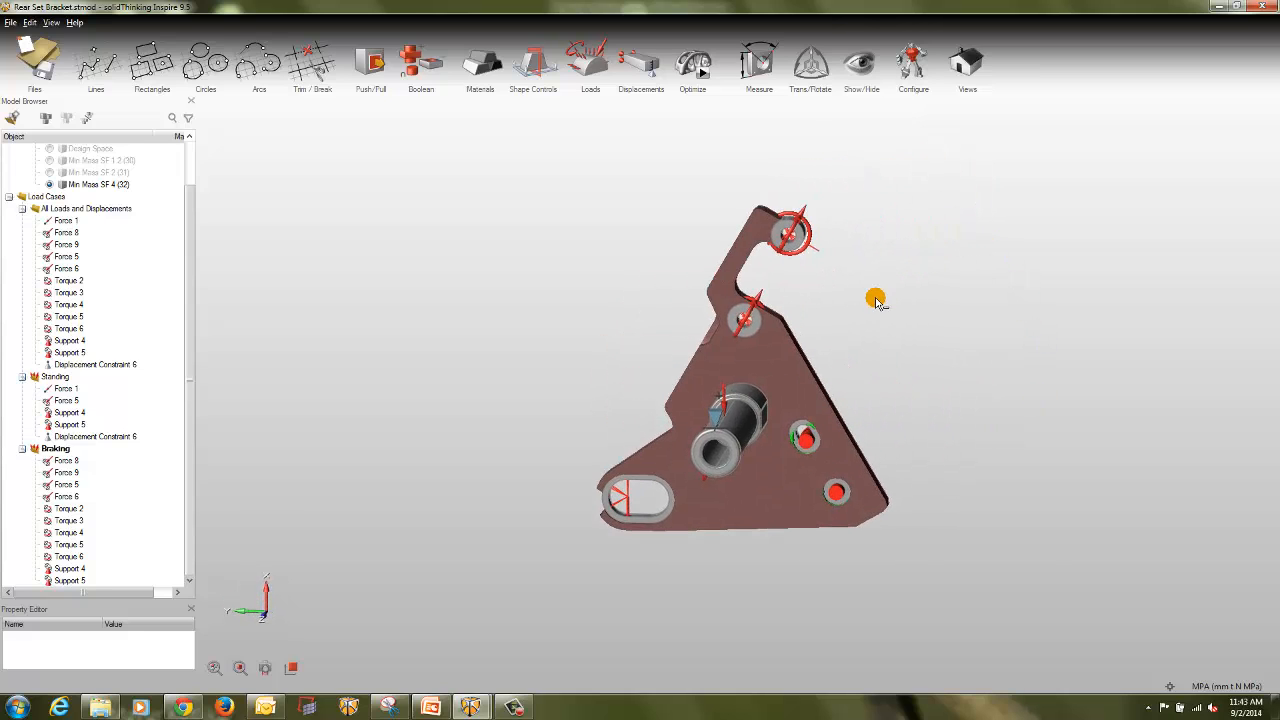
click(690, 66)
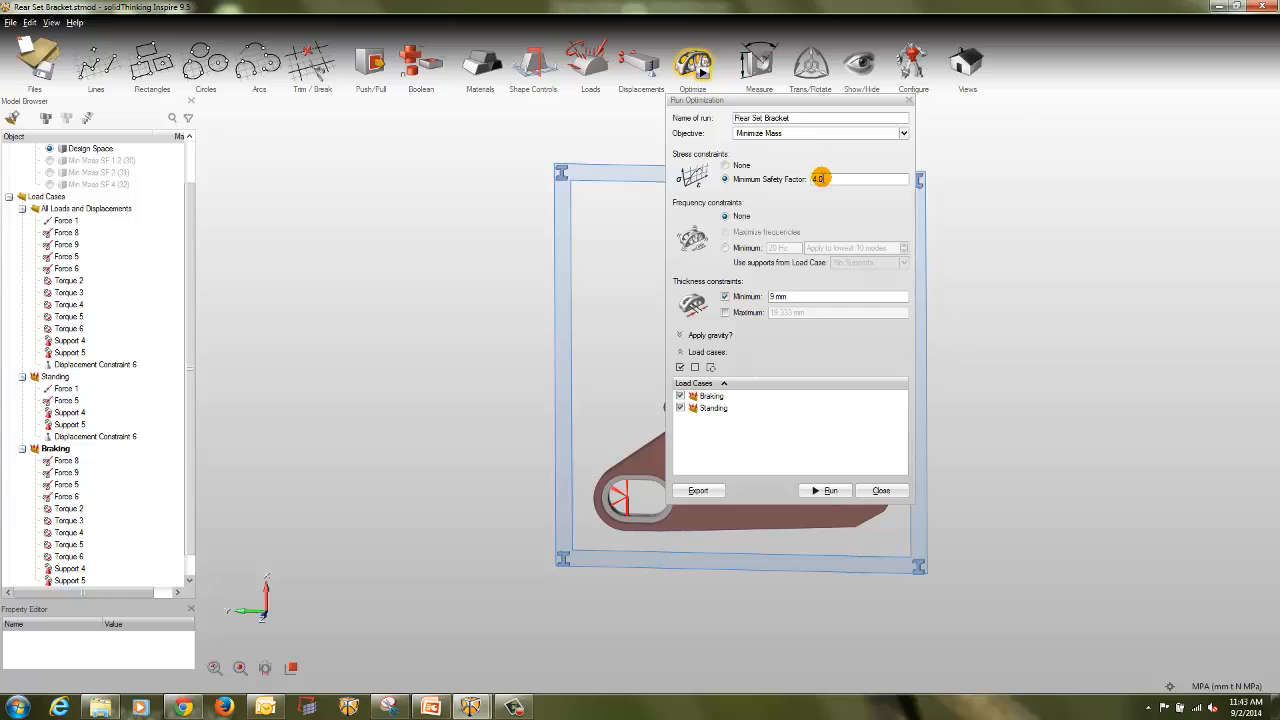
double_click(818, 178)
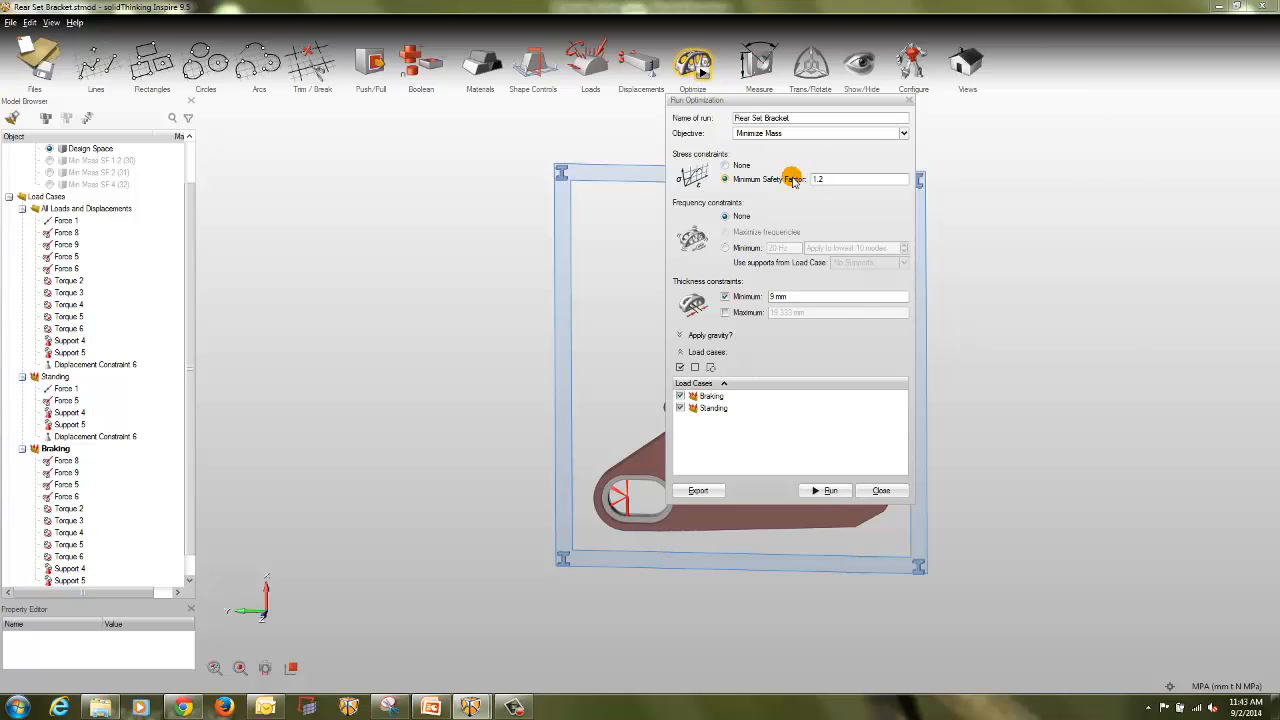
click(833, 491)
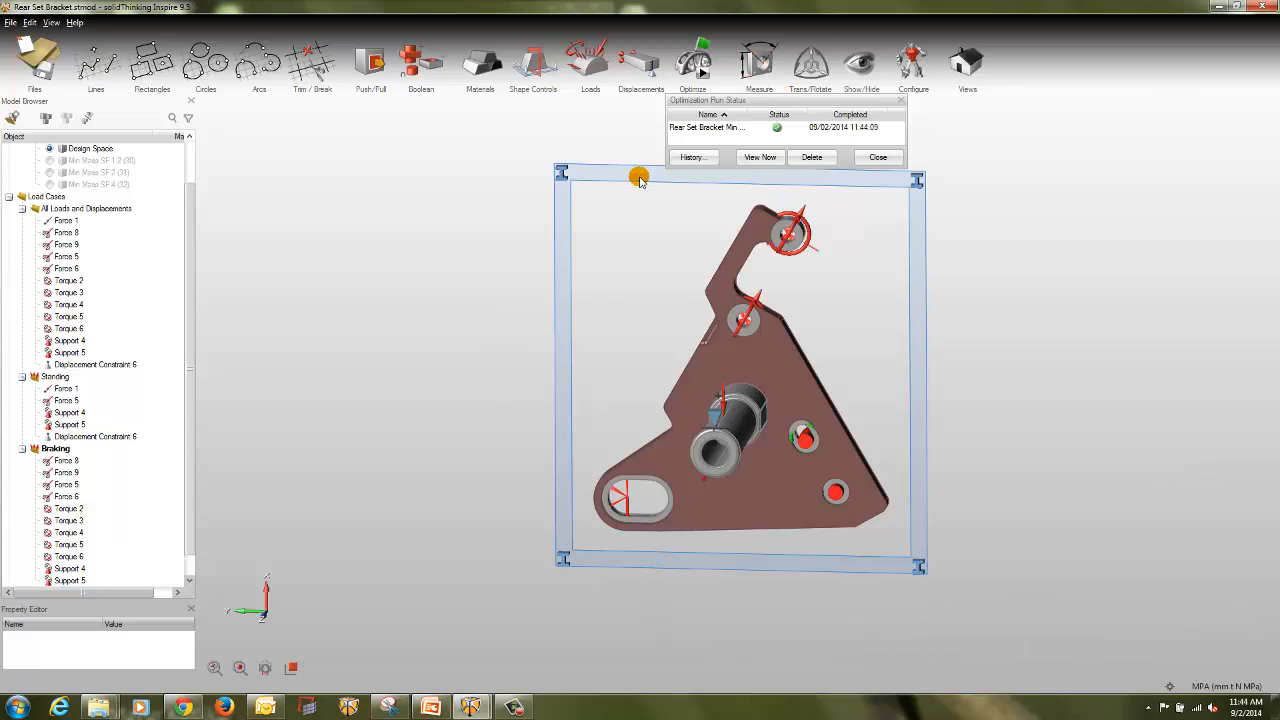
Step: Show the result of the displacement-constrained run and adjust its topology to keep more material in the optimized shape
click(712, 127)
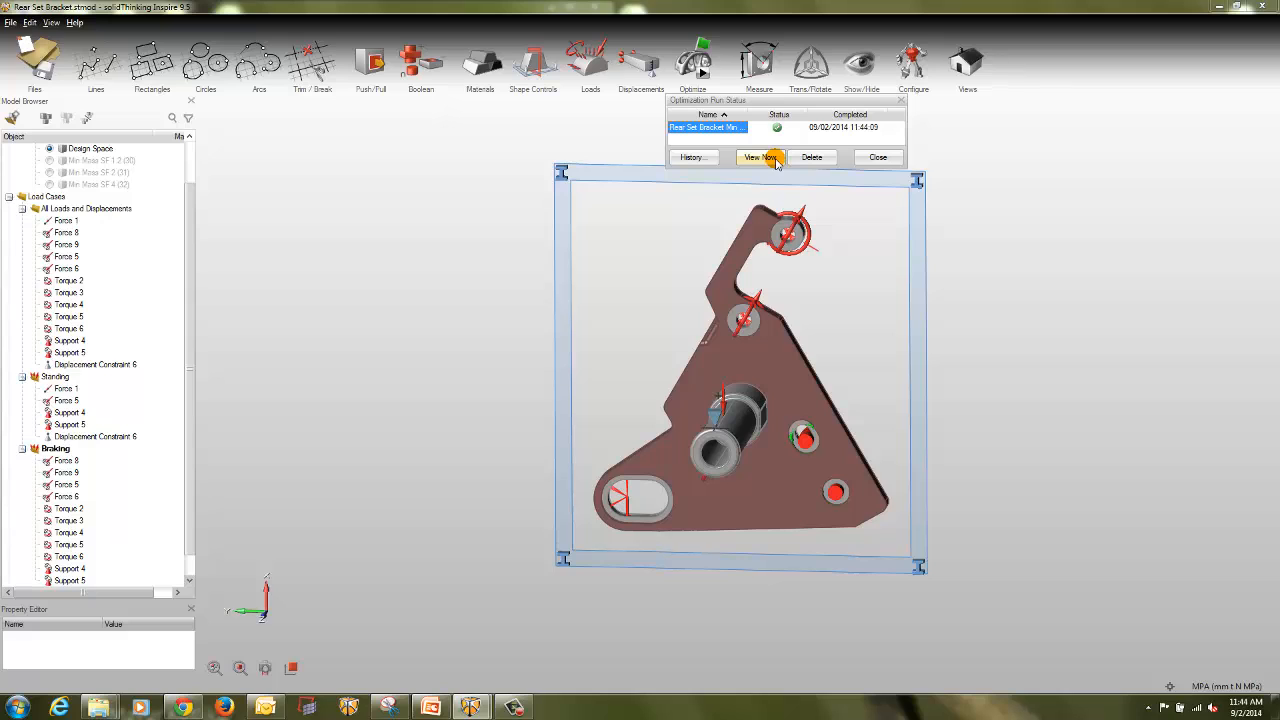
click(763, 157)
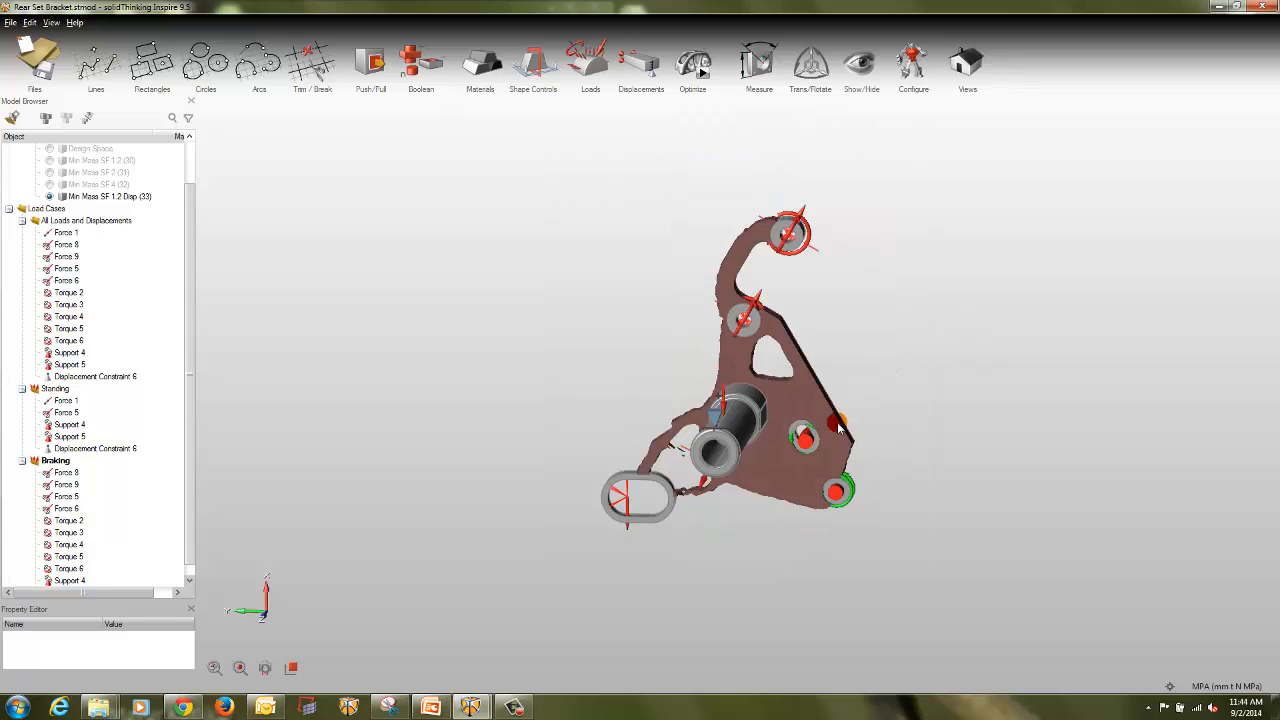
drag(1160, 243, 1232, 240)
click(974, 340)
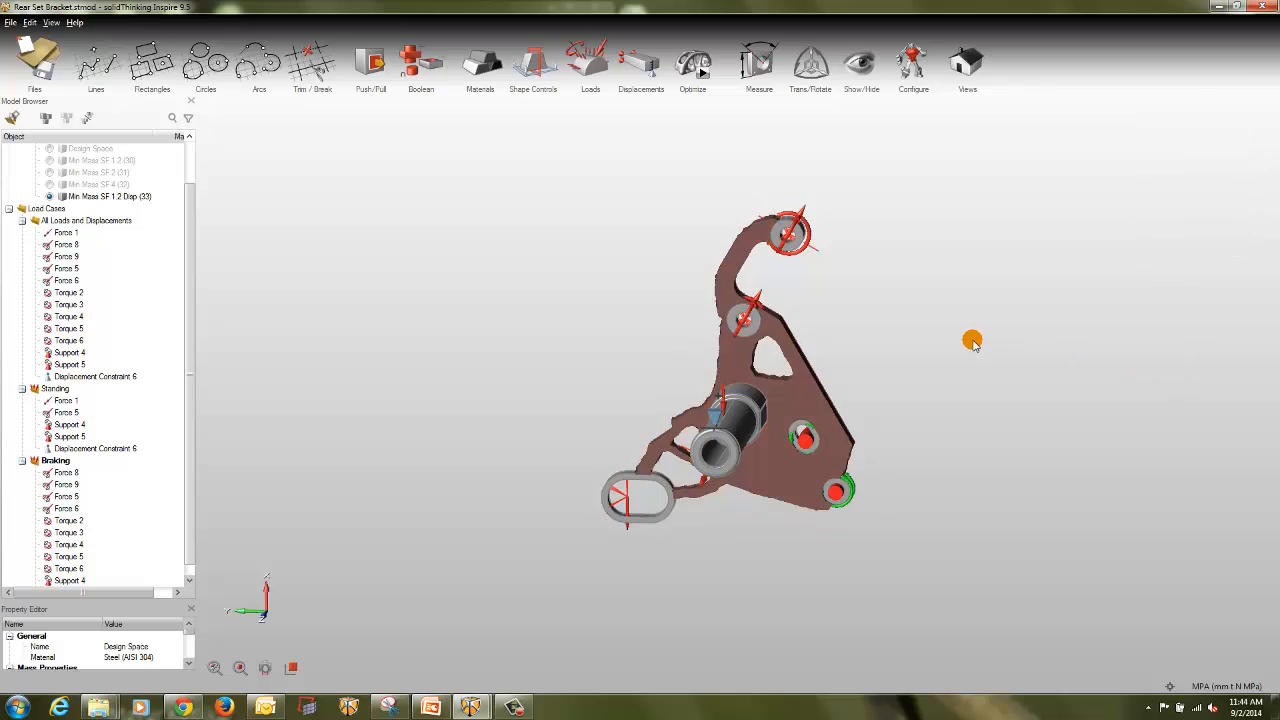
Step: Select the optimized bracket shape, orient it to face the viewer, and capture the whole bracket with Snipping Tool
click(817, 417)
right_drag(950, 400, 974, 380)
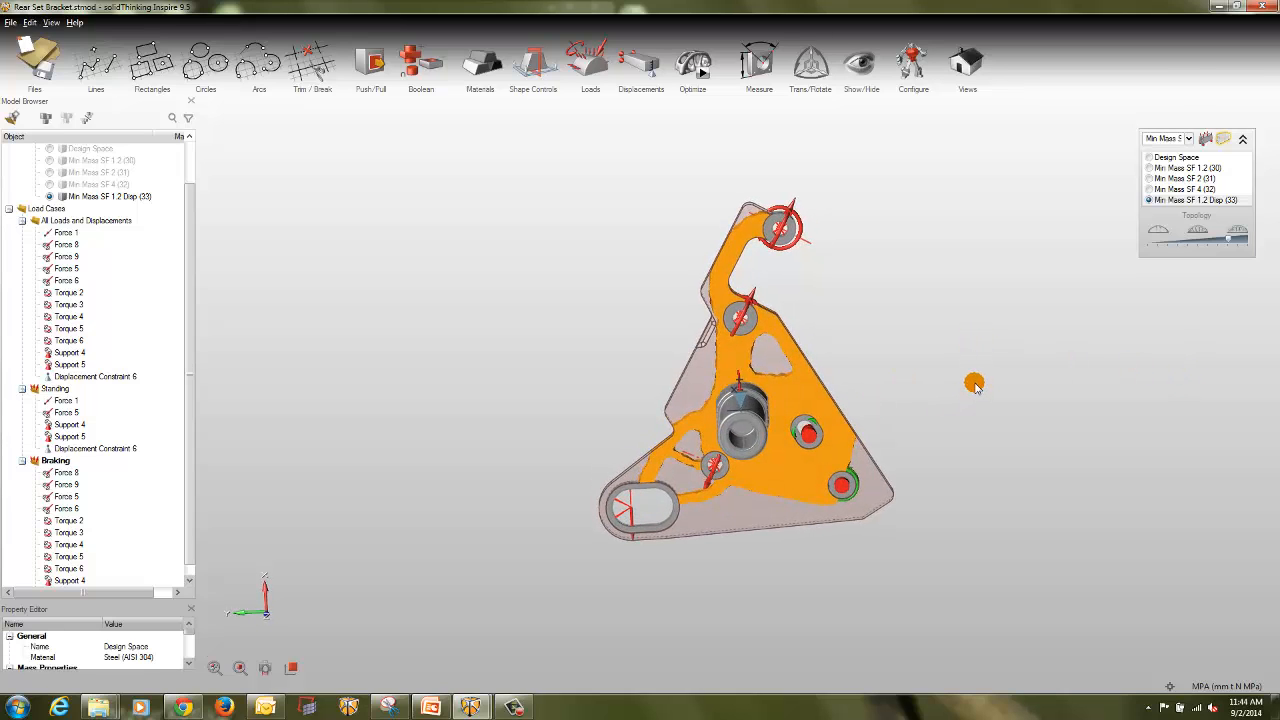
click(389, 707)
click(480, 134)
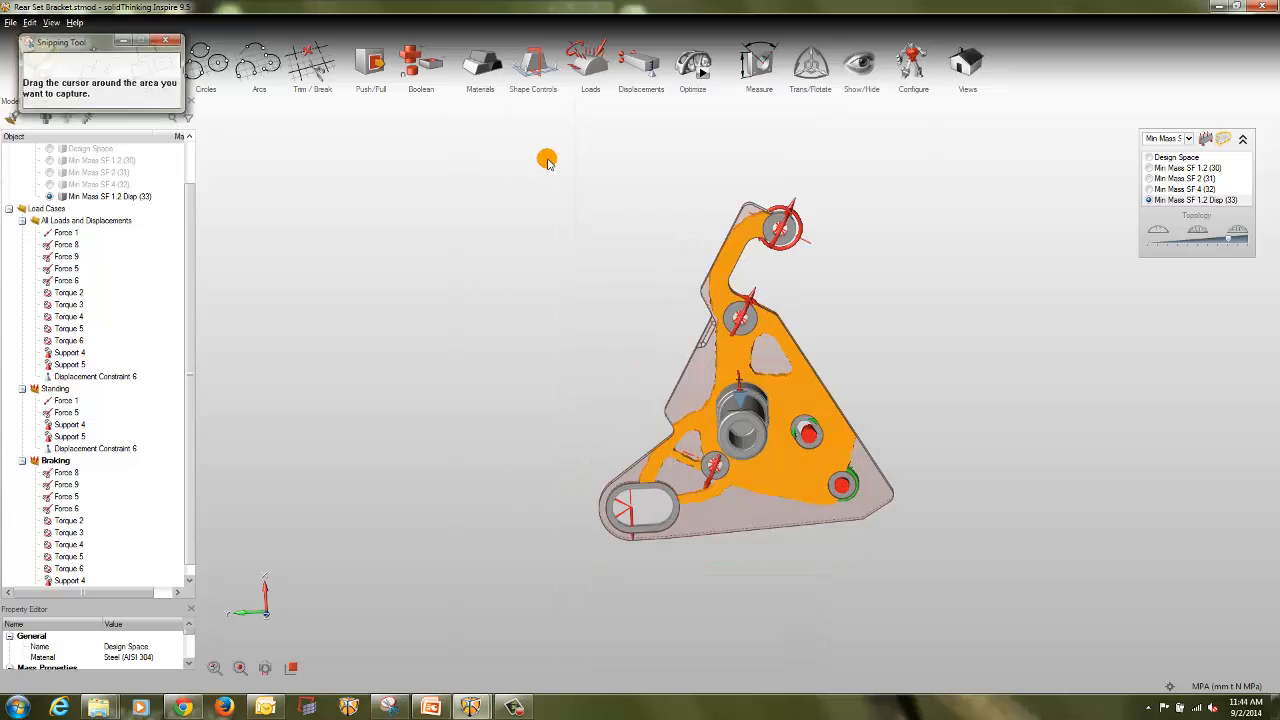
drag(591, 177, 903, 560)
click(565, 96)
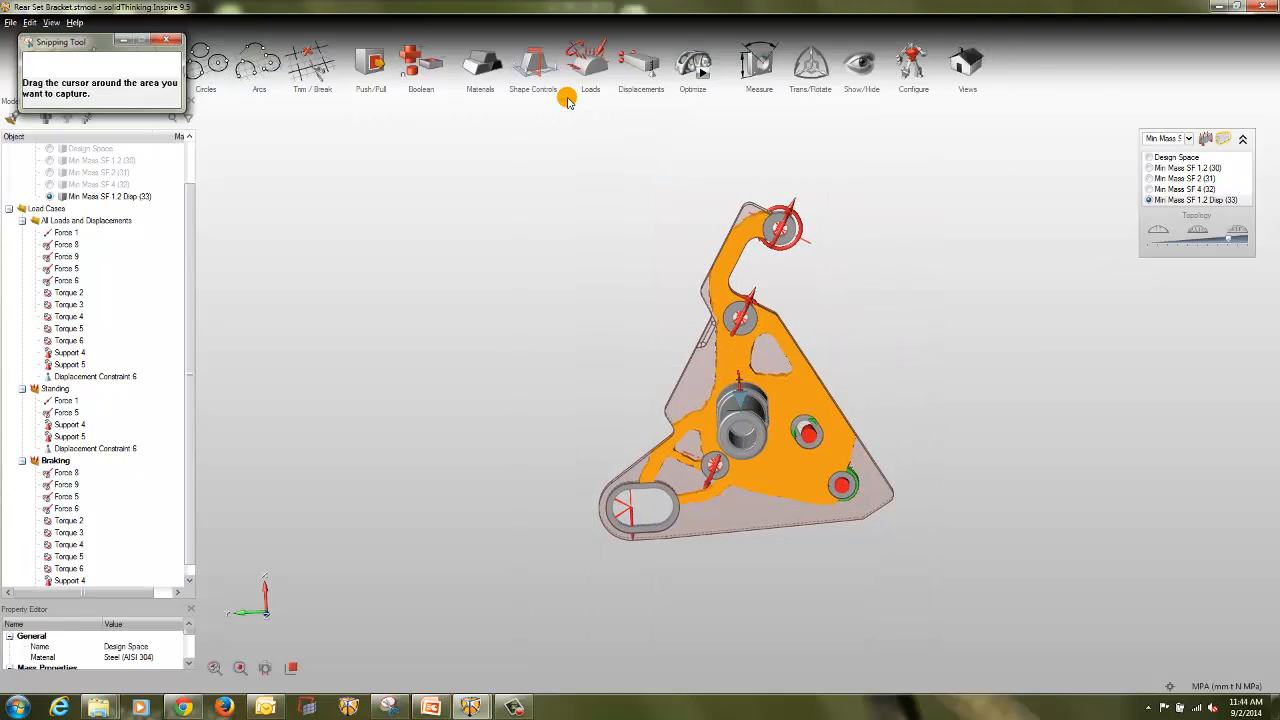
drag(593, 175, 905, 548)
Step: Save the captured bracket image as the JPEG file Shape3 in the Shpes folder and minimize Snipping Tool
click(581, 96)
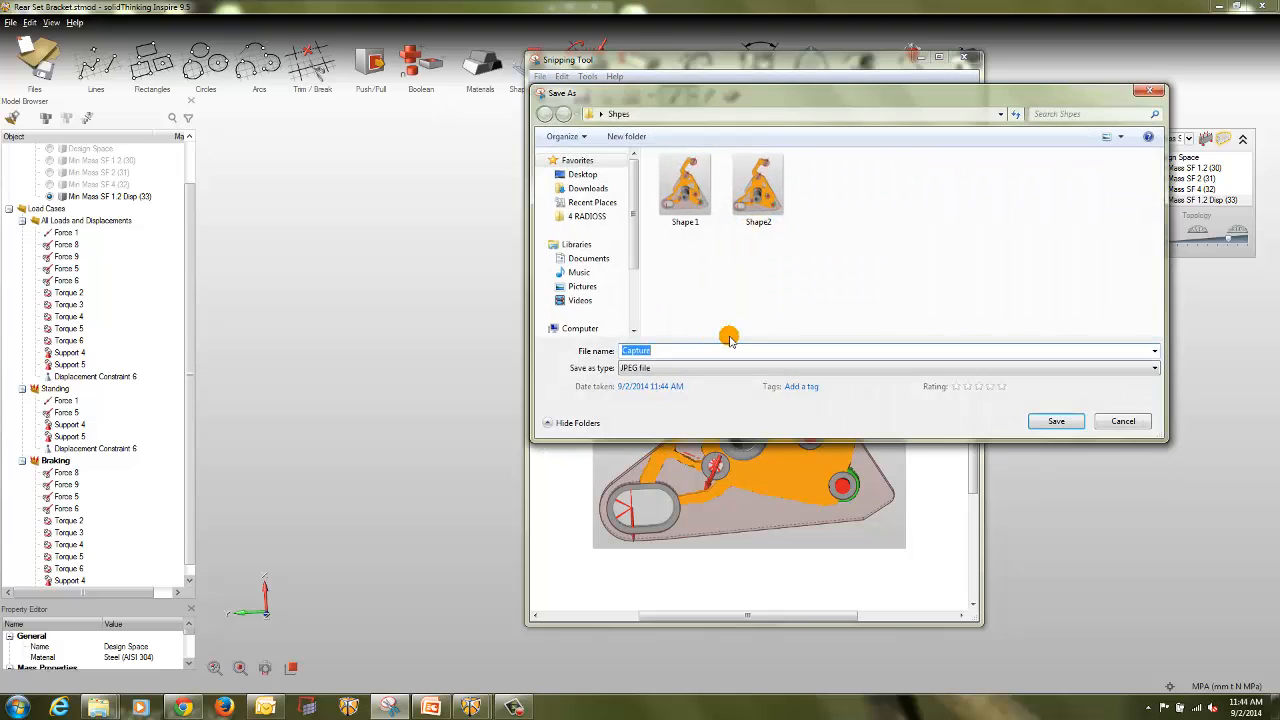
text(Shap)
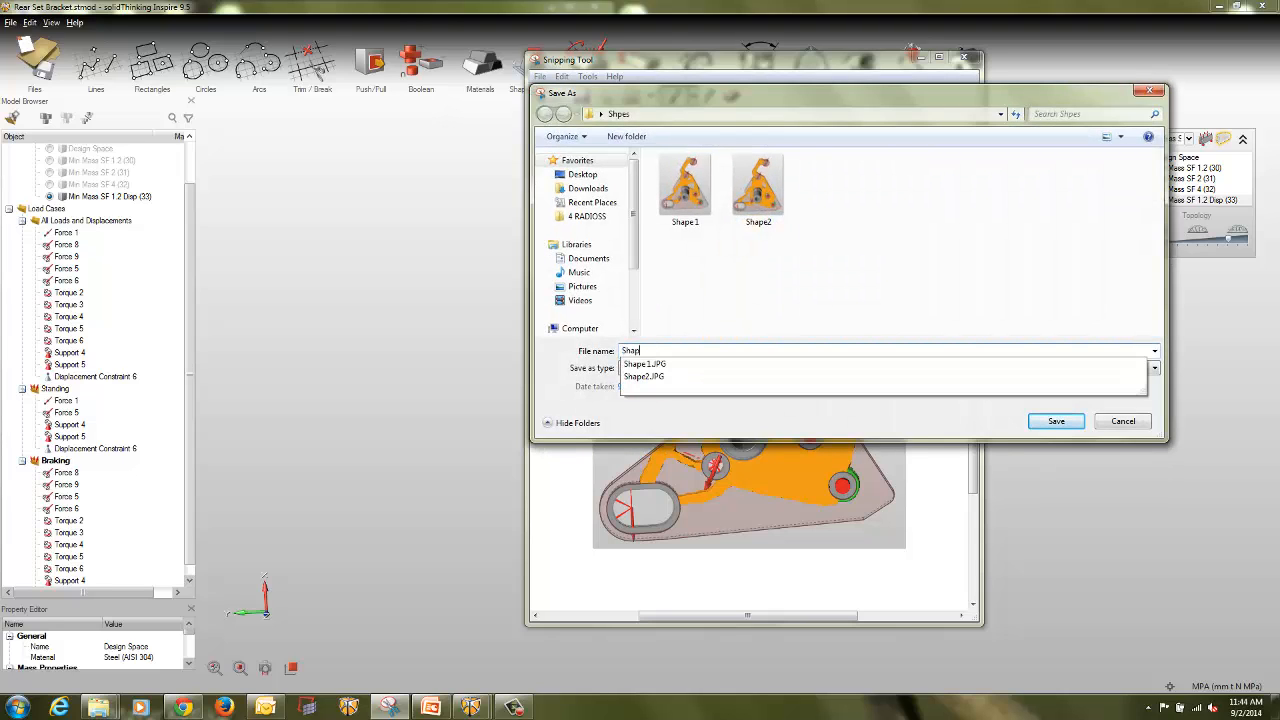
text(e3)
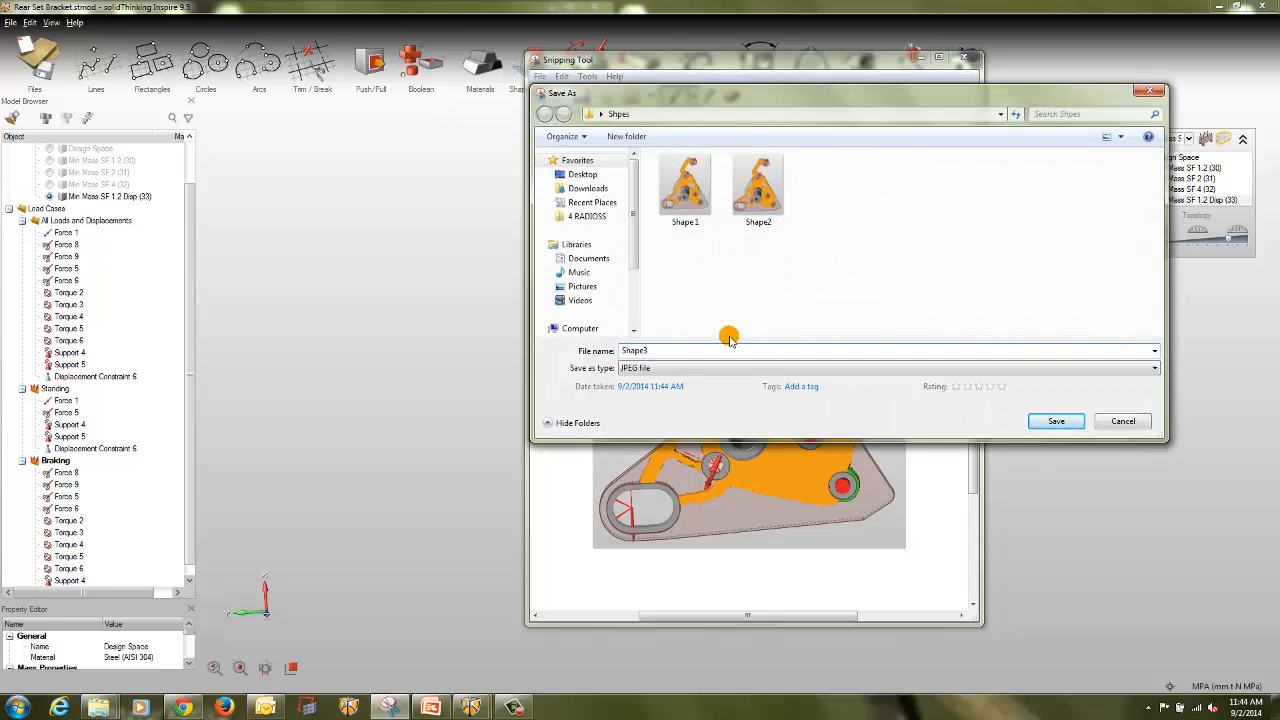
key(Return)
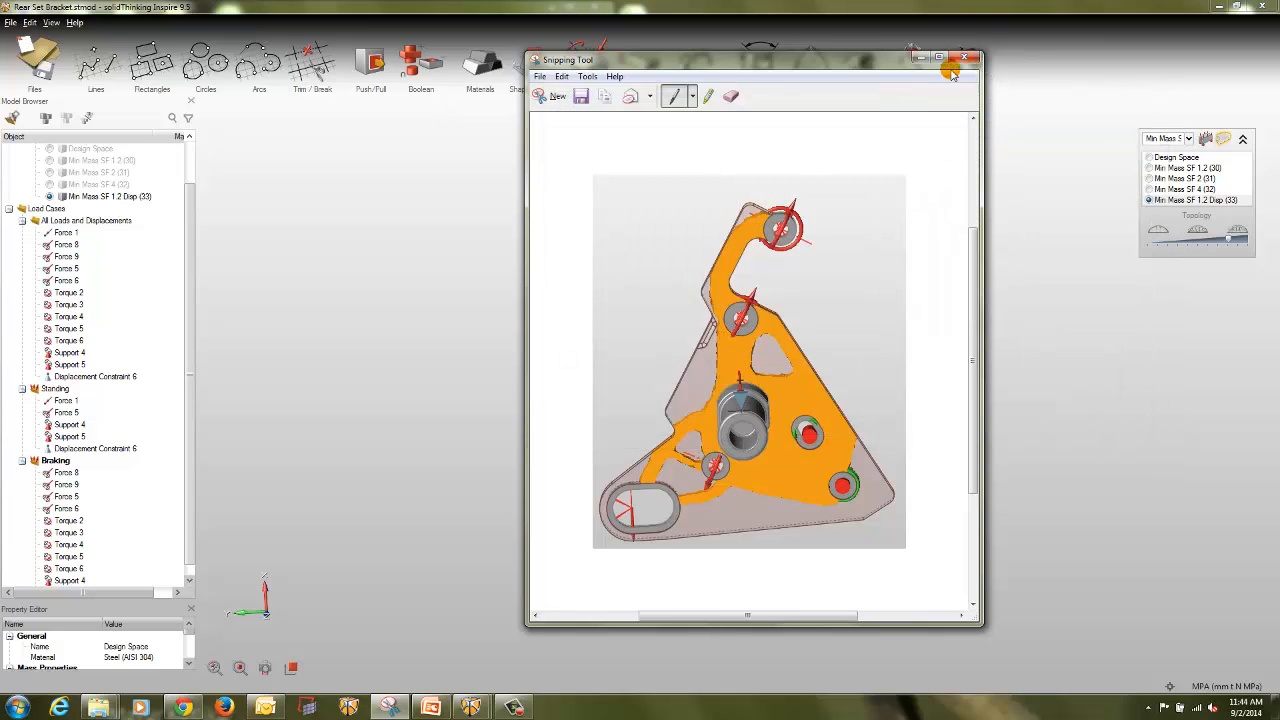
click(918, 57)
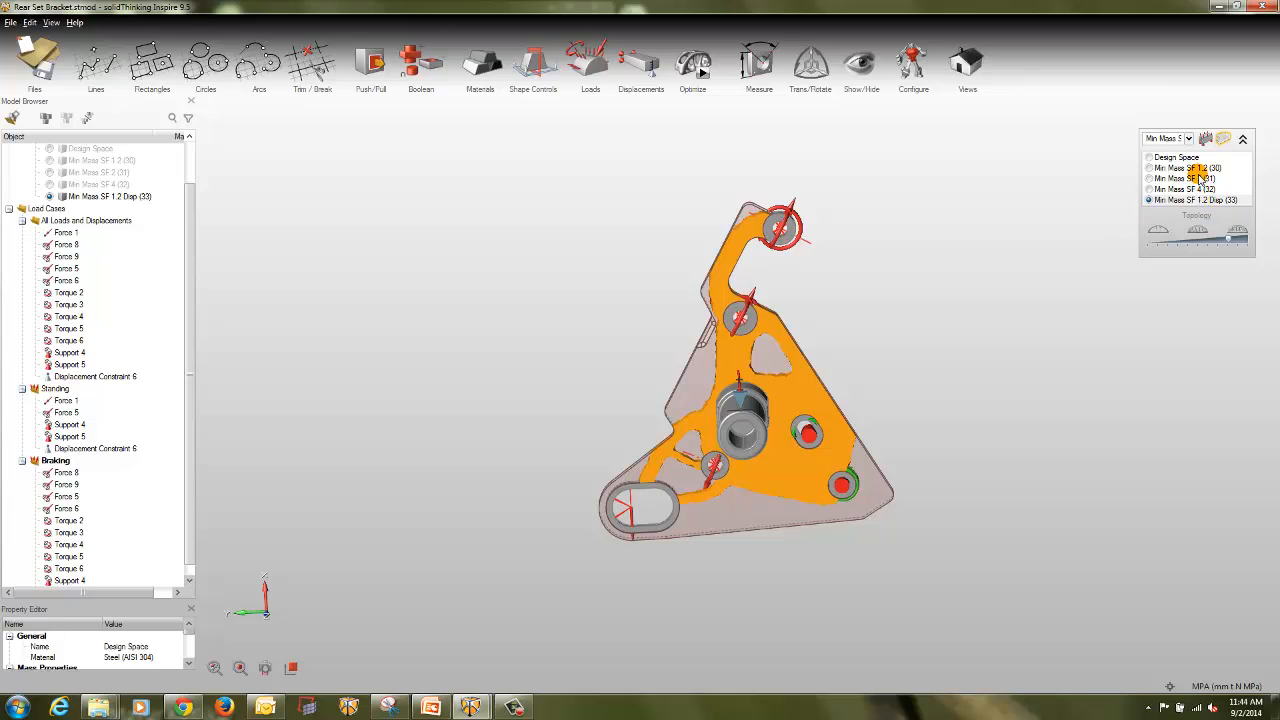
Step: Open the Shape 1 image from the Shpes folder in Windows Photo Viewer and restore its window to half-screen size
mouse_move(98, 707)
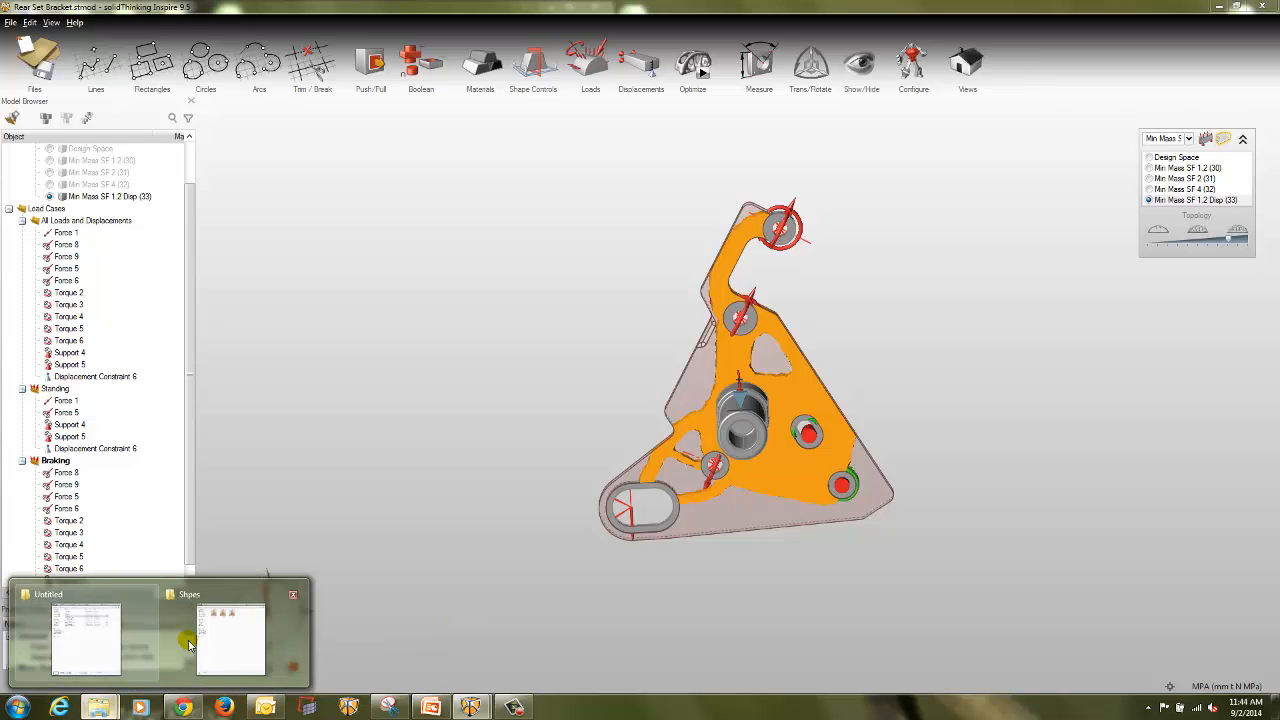
click(188, 643)
click(160, 105)
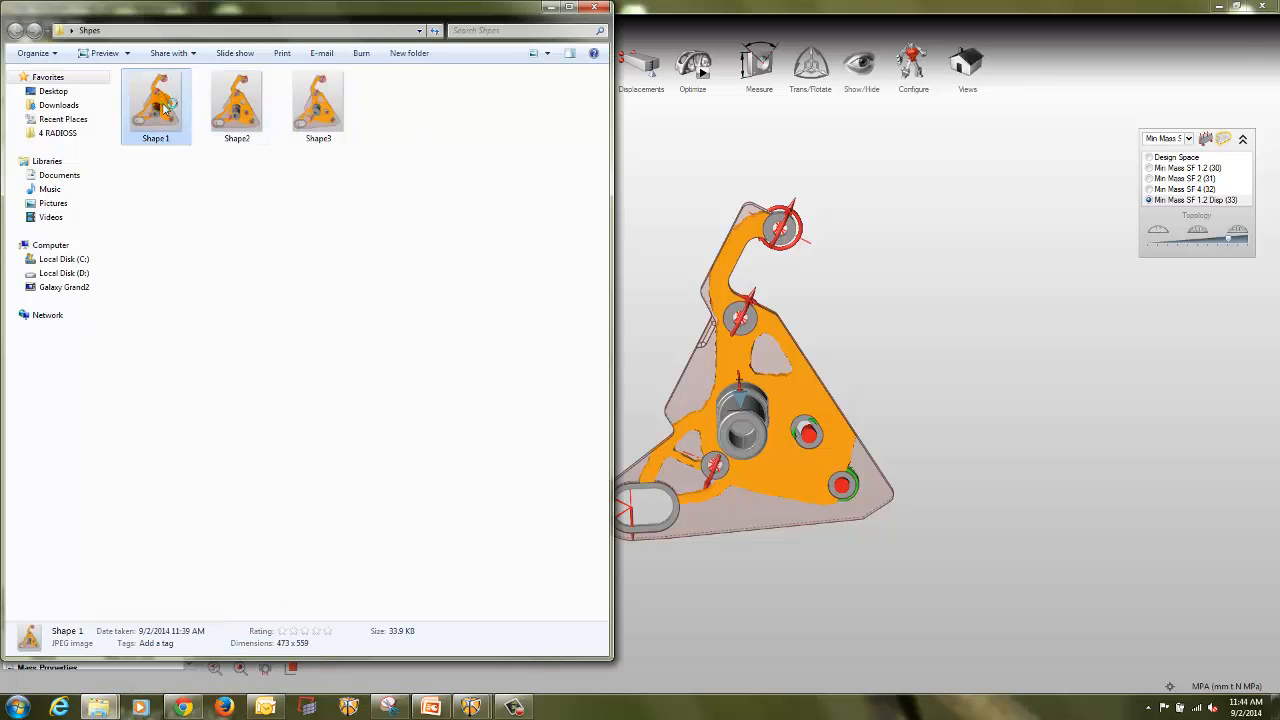
double_click(165, 108)
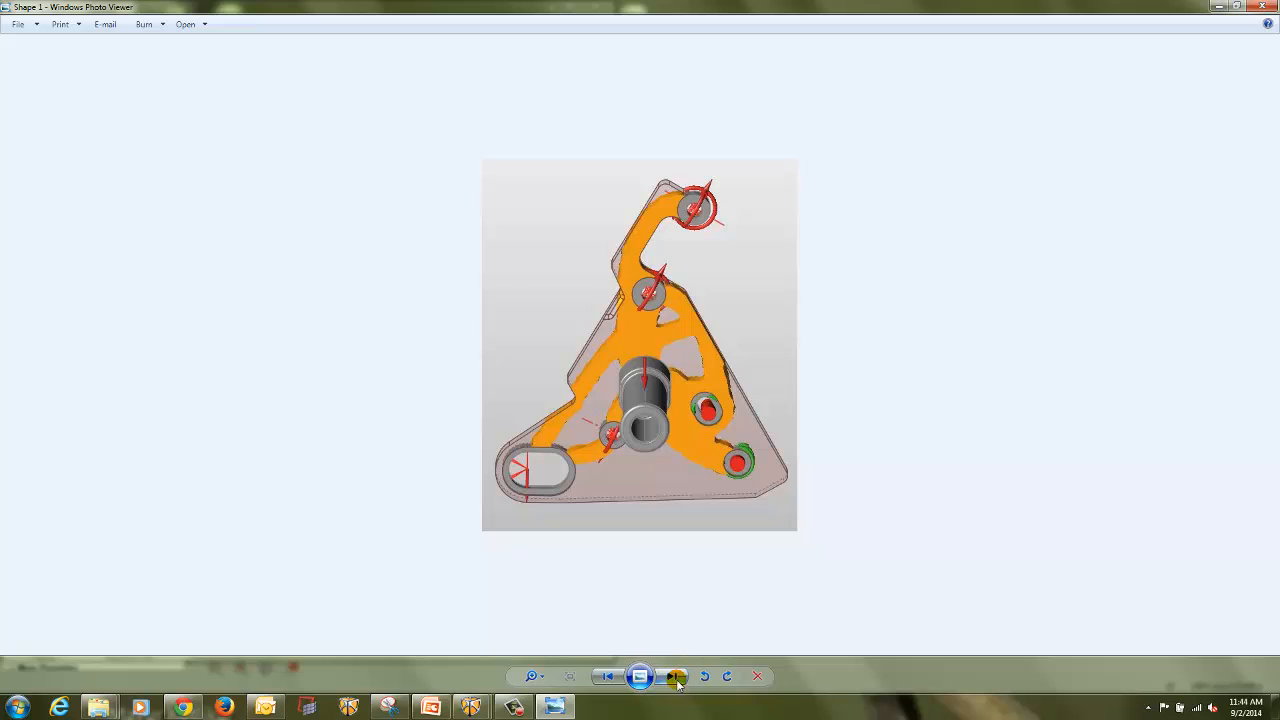
double_click(668, 6)
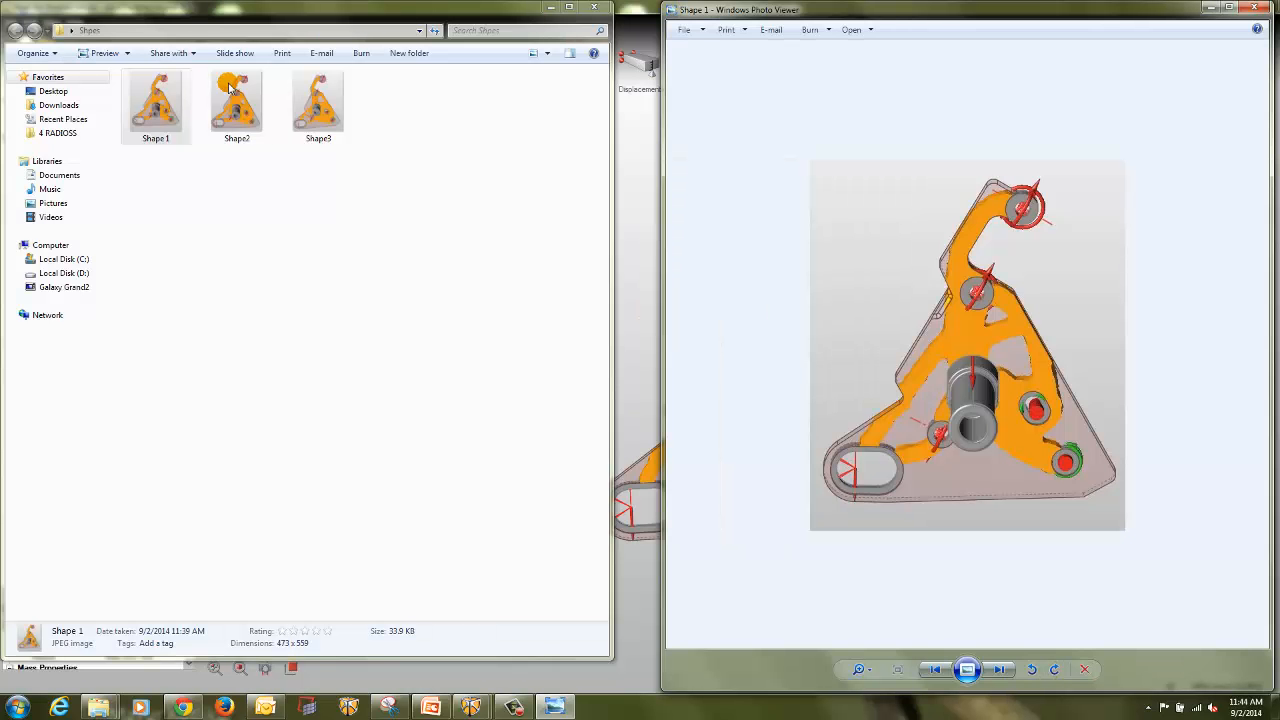
Step: Open the Shape3 image in a second viewer window and place it beside Shape 1 to compare the two shapes
double_click(318, 105)
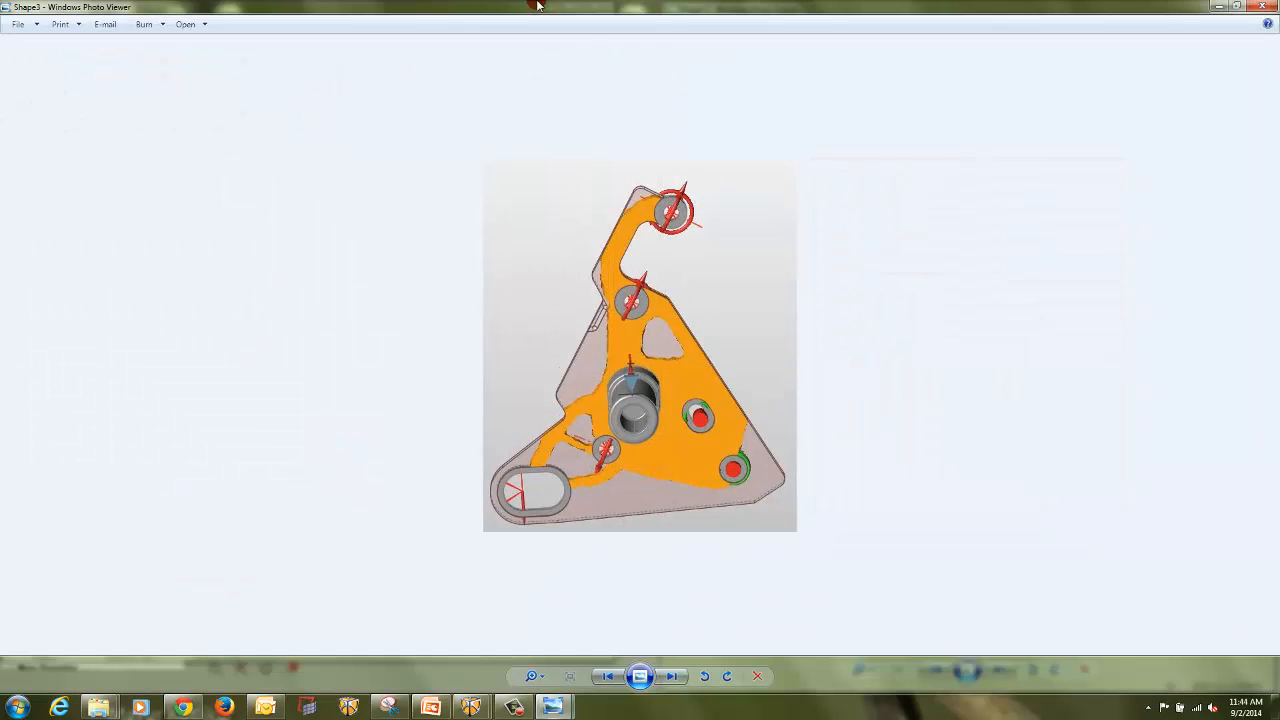
double_click(537, 6)
drag(848, 12, 232, 22)
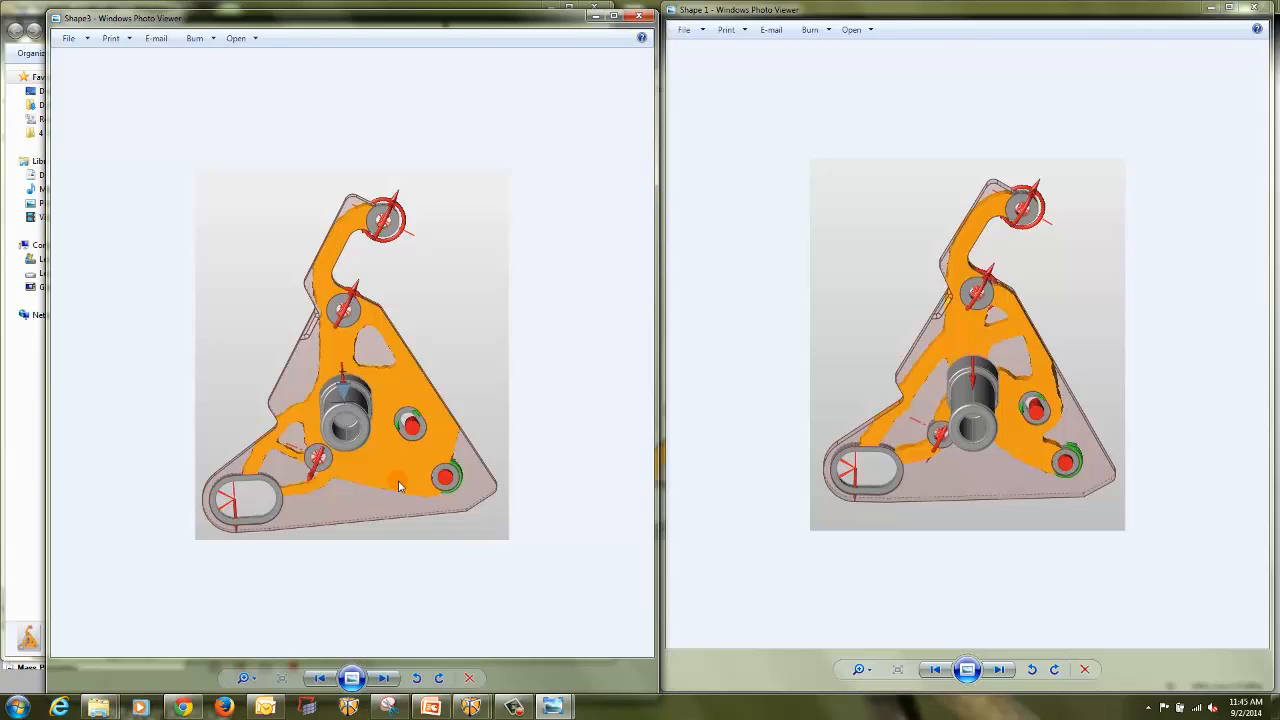
Step: Switch back to the Rear Set Bracket model in solidThinking Inspire and deselect the optimized shape
click(472, 707)
click(425, 641)
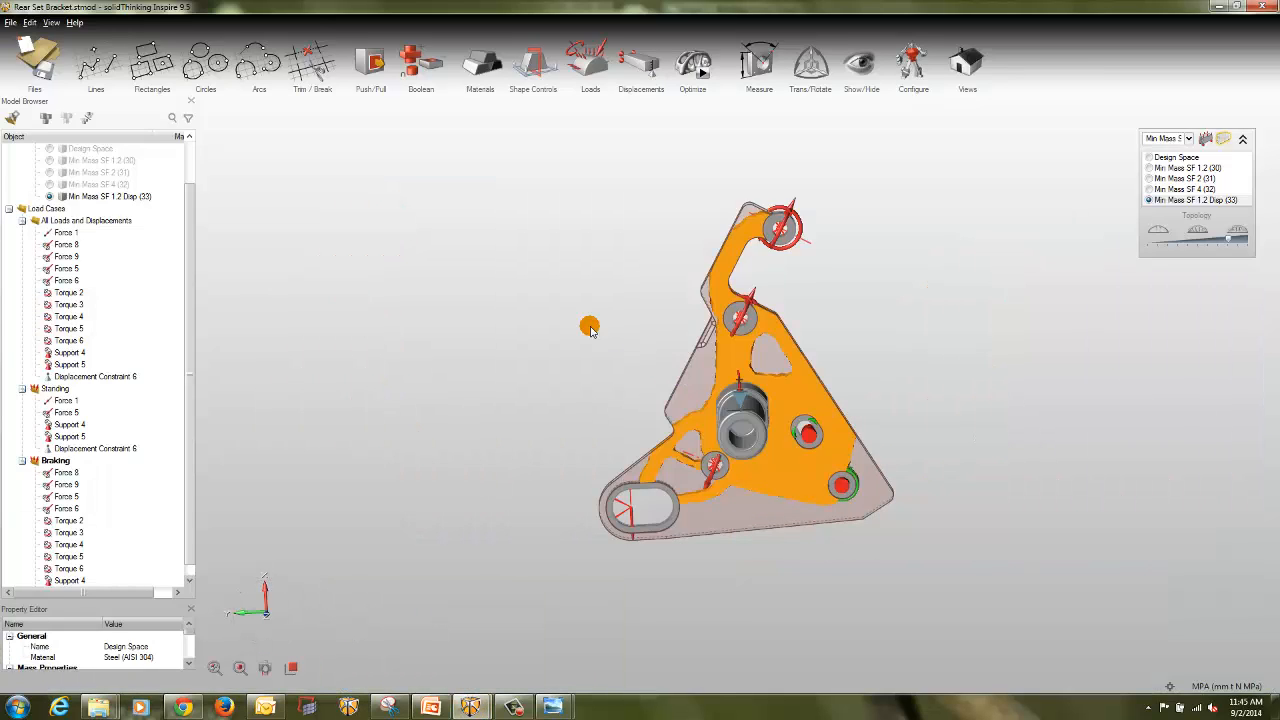
click(589, 330)
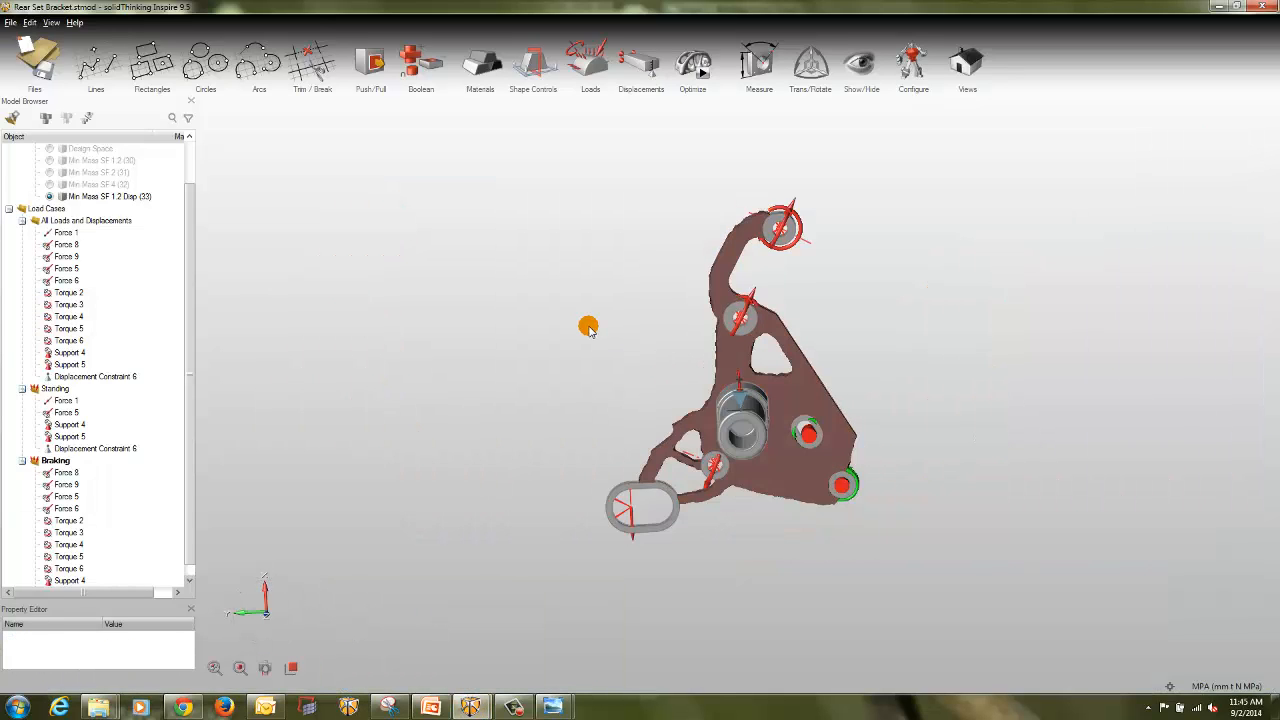